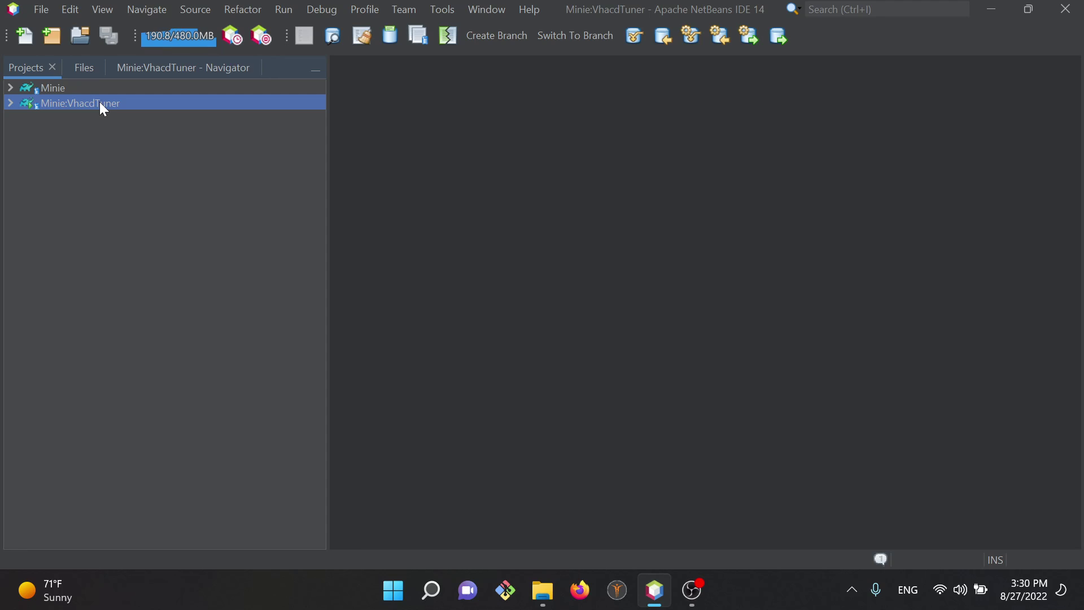
Run the Minie:VhacdTuner project and start it with a screen resolution of 1360 x 768
mouse_move(100, 104)
right_click(102, 108)
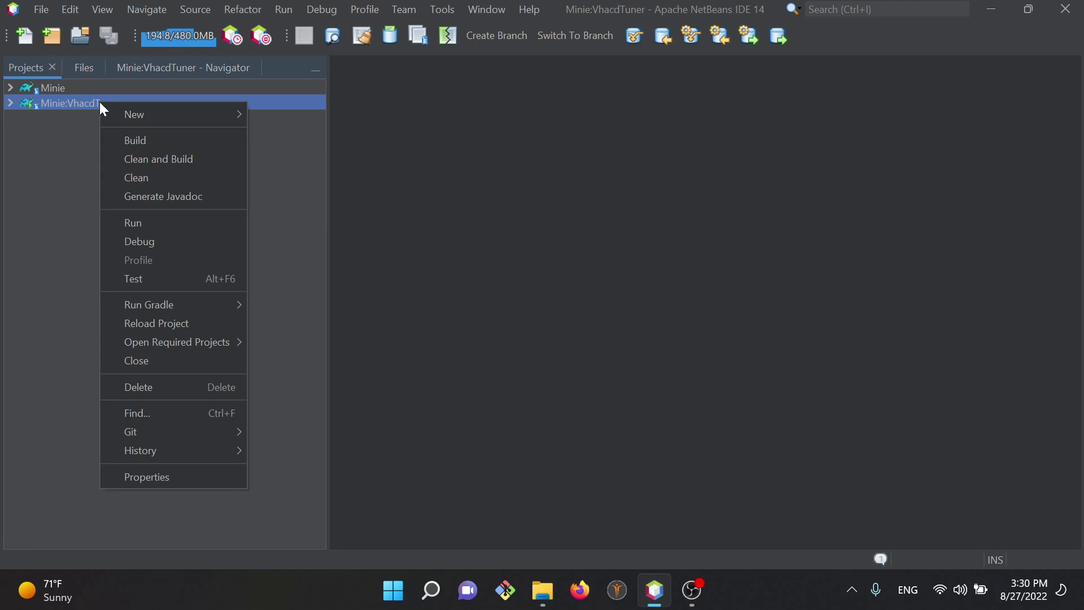
click(138, 225)
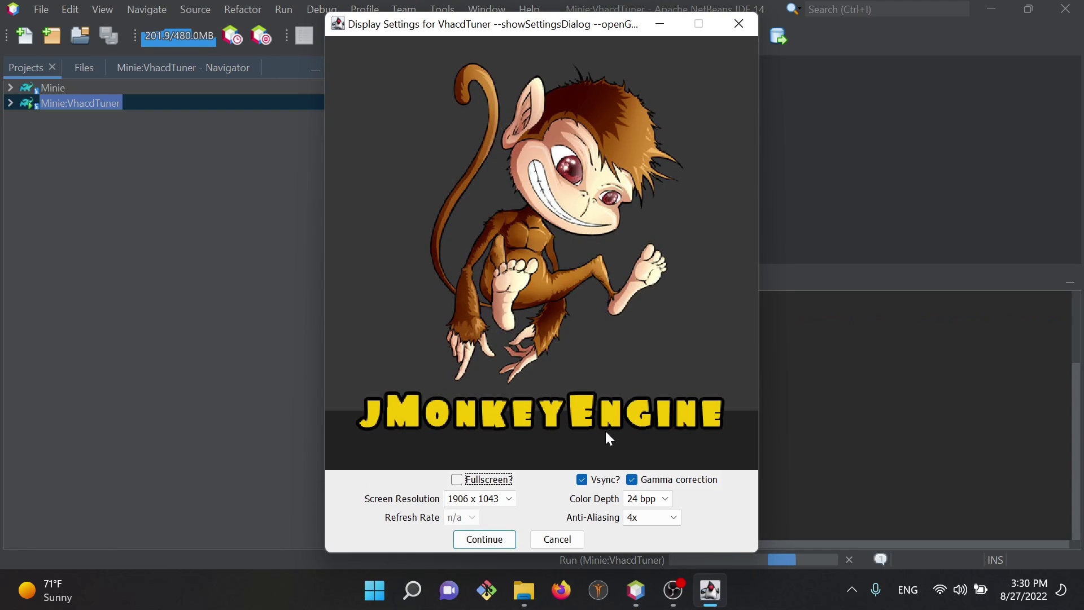
click(513, 495)
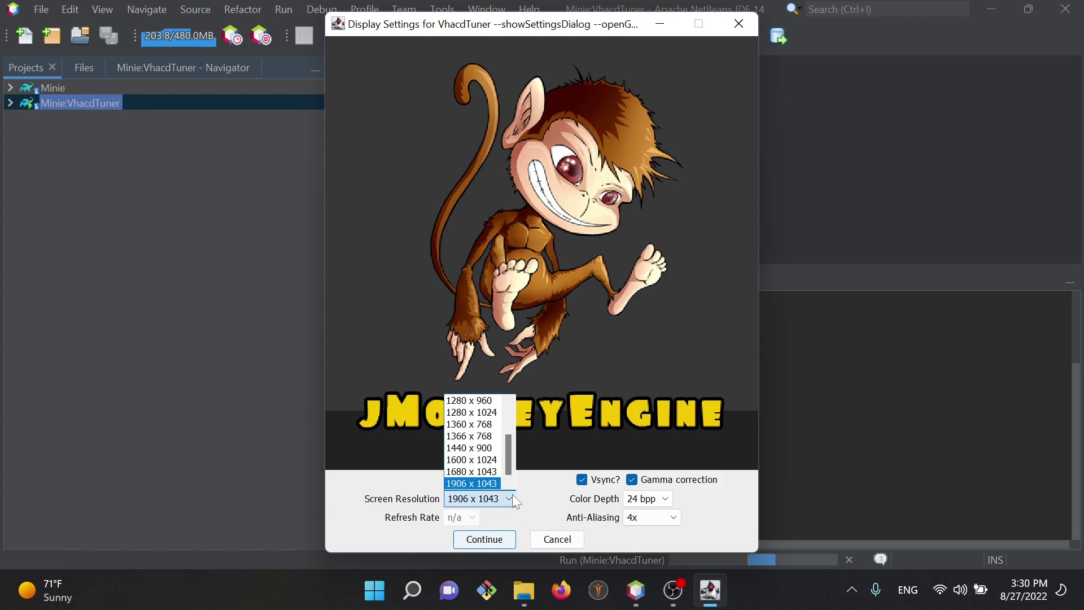
click(485, 424)
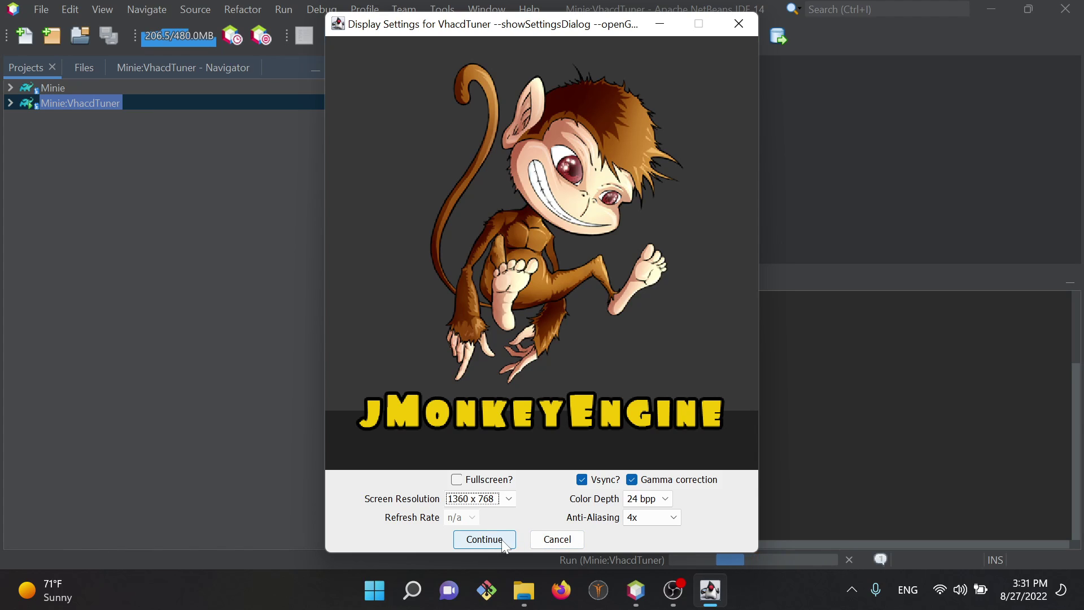
click(486, 539)
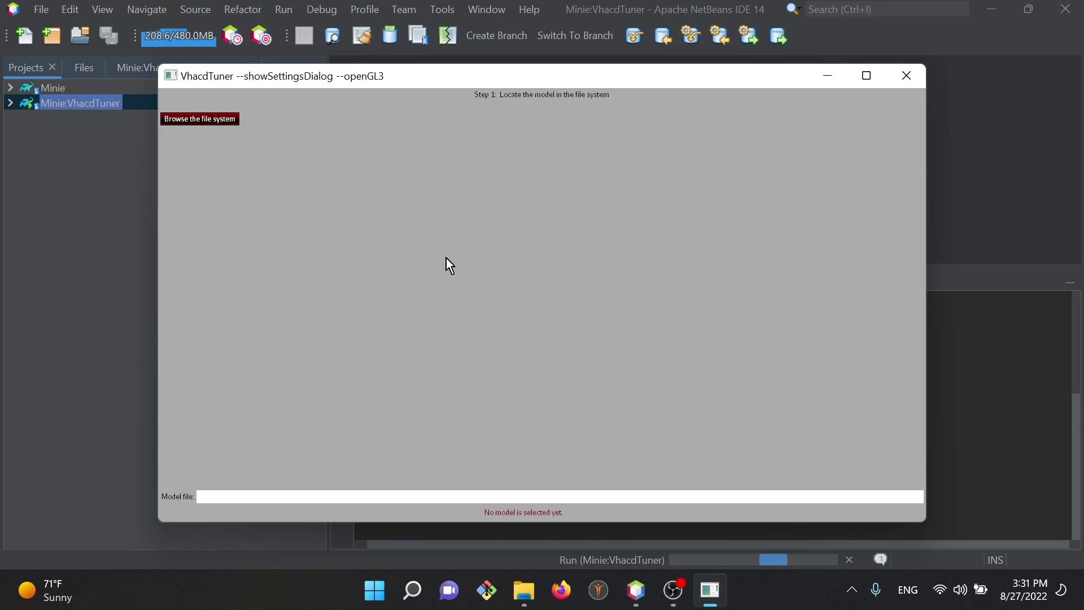
Select the model file Ankh.glb from MinieAssets/src/main/resources/Models/Ankh and proceed to the load and preview stage
click(227, 119)
click(243, 136)
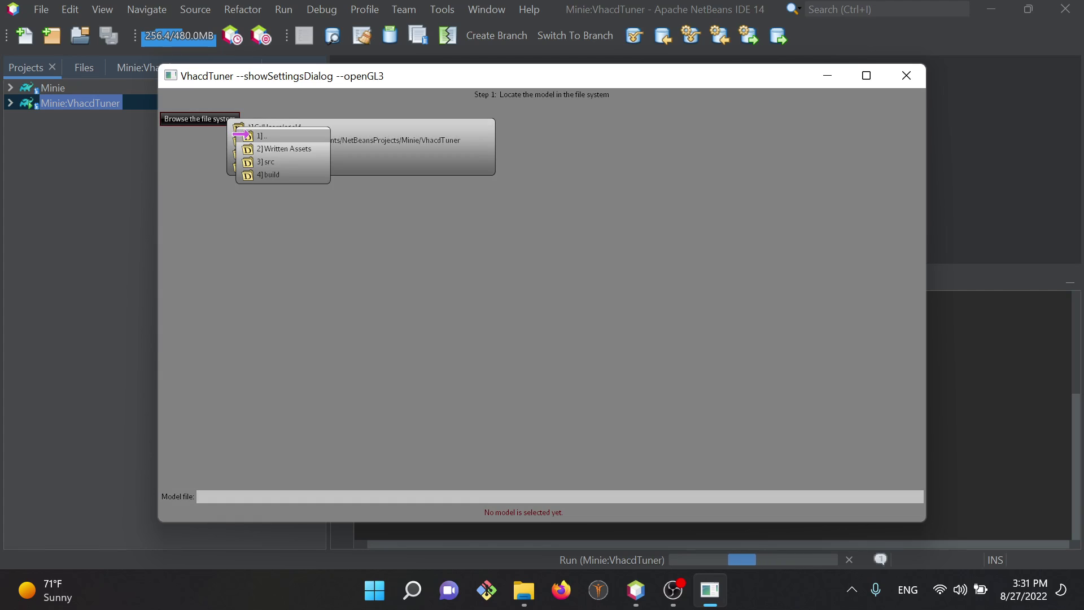
click(248, 135)
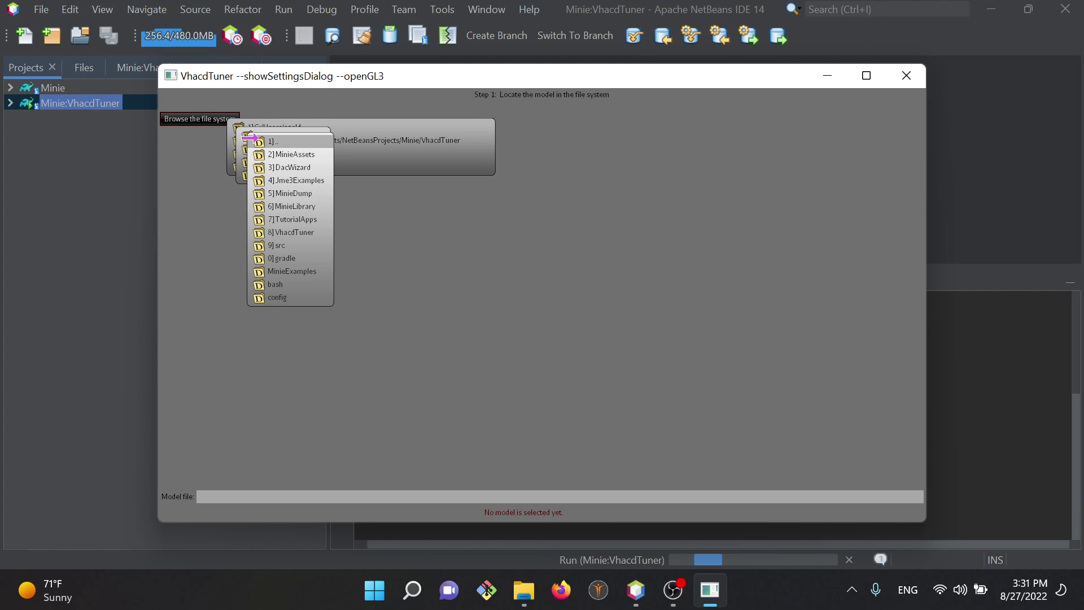
click(260, 166)
click(270, 167)
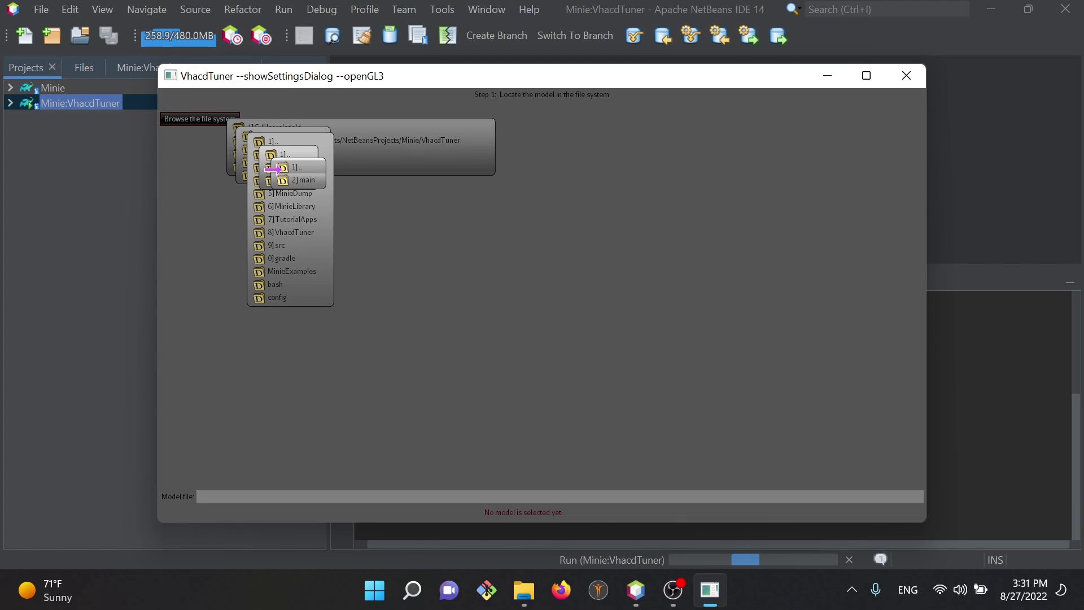
click(296, 179)
click(305, 192)
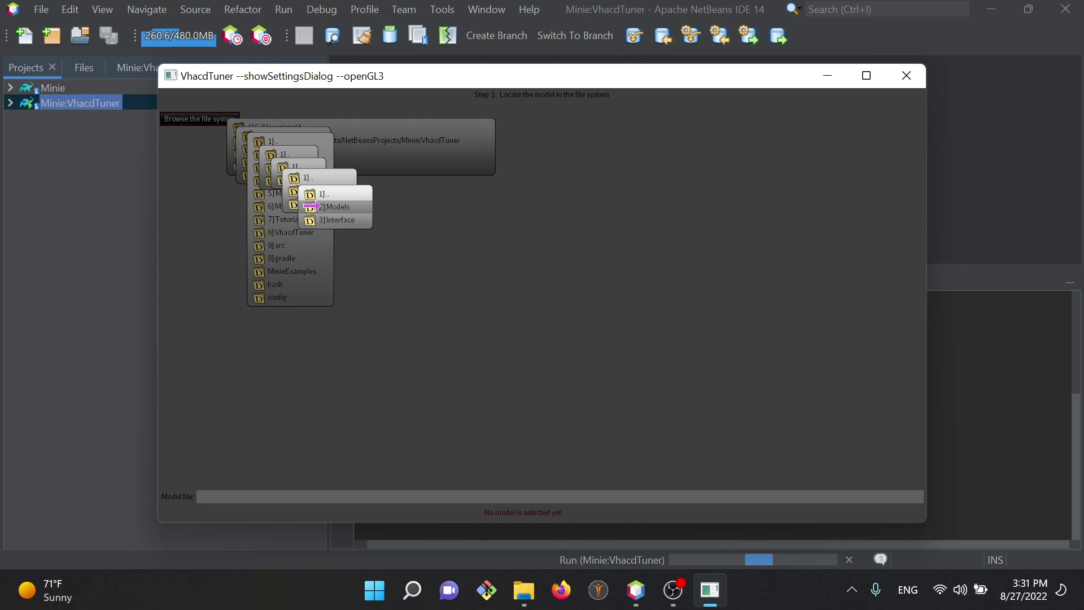
click(313, 206)
click(347, 296)
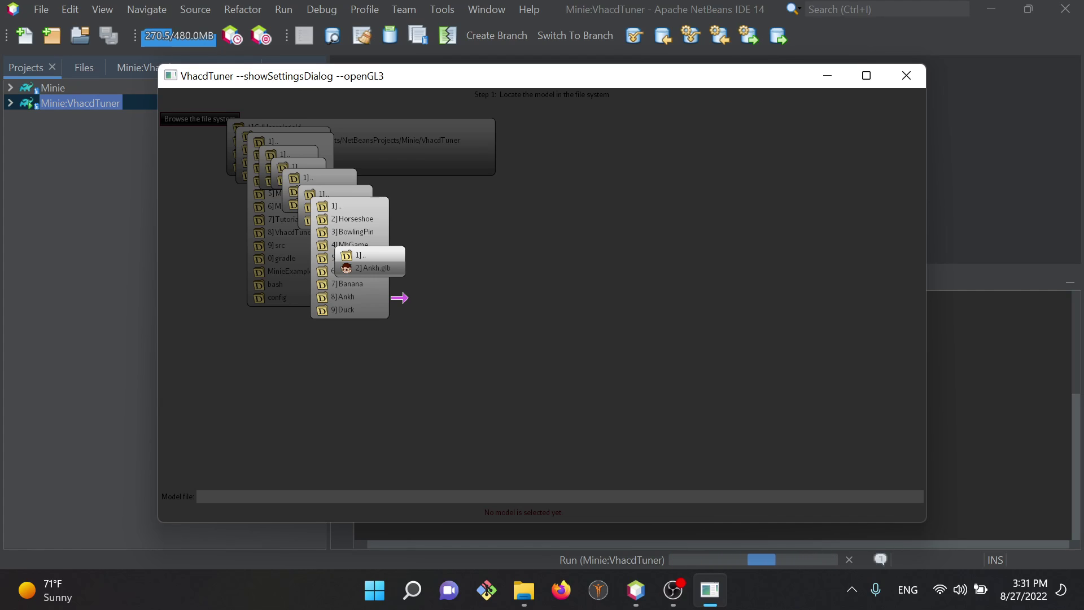
click(380, 267)
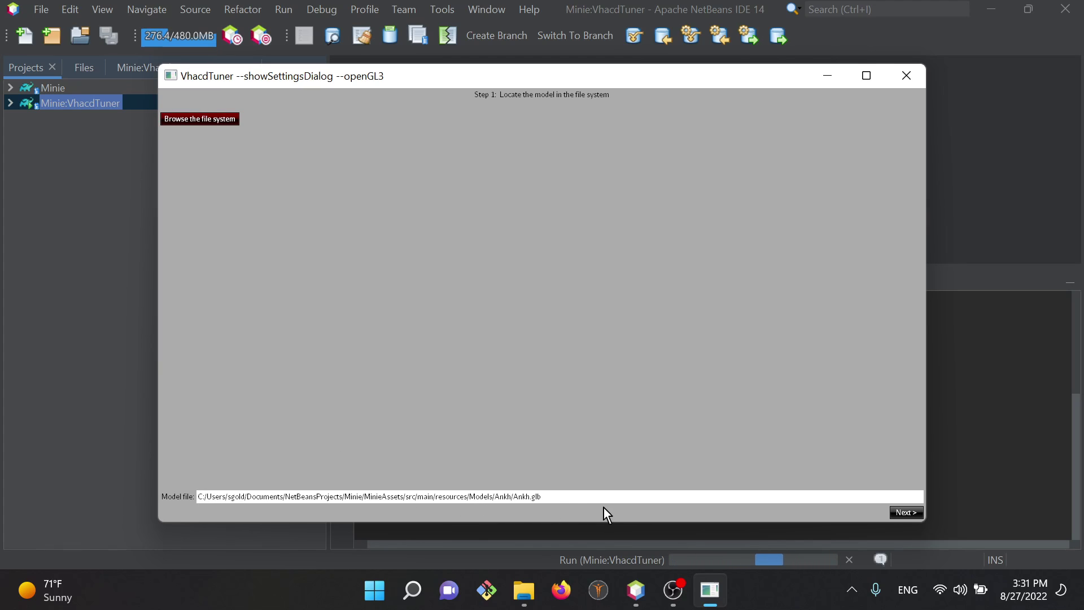
click(907, 513)
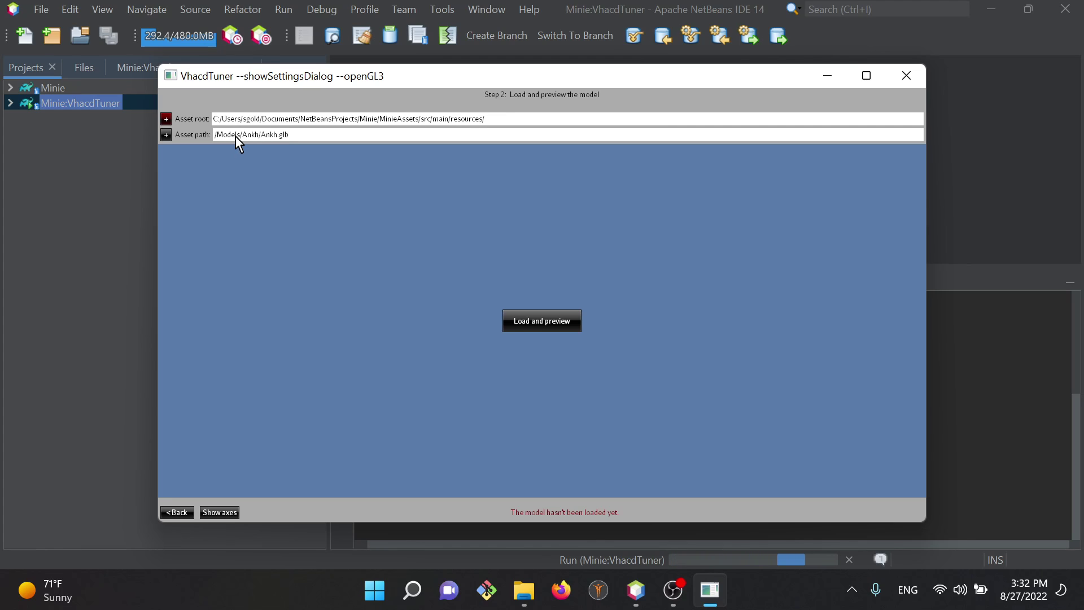
Shift folders between the asset root and asset path, ending with the root at MinieAssets/src/main/resources/ and the path at /Models/Ankh/Ankh.glb
click(166, 134)
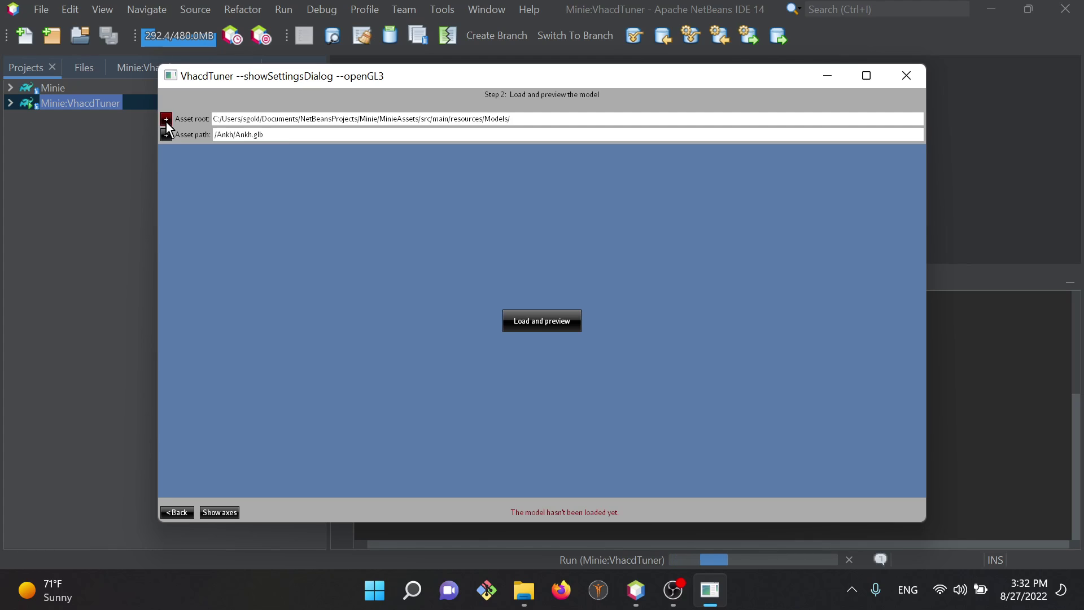
click(166, 135)
click(166, 135)
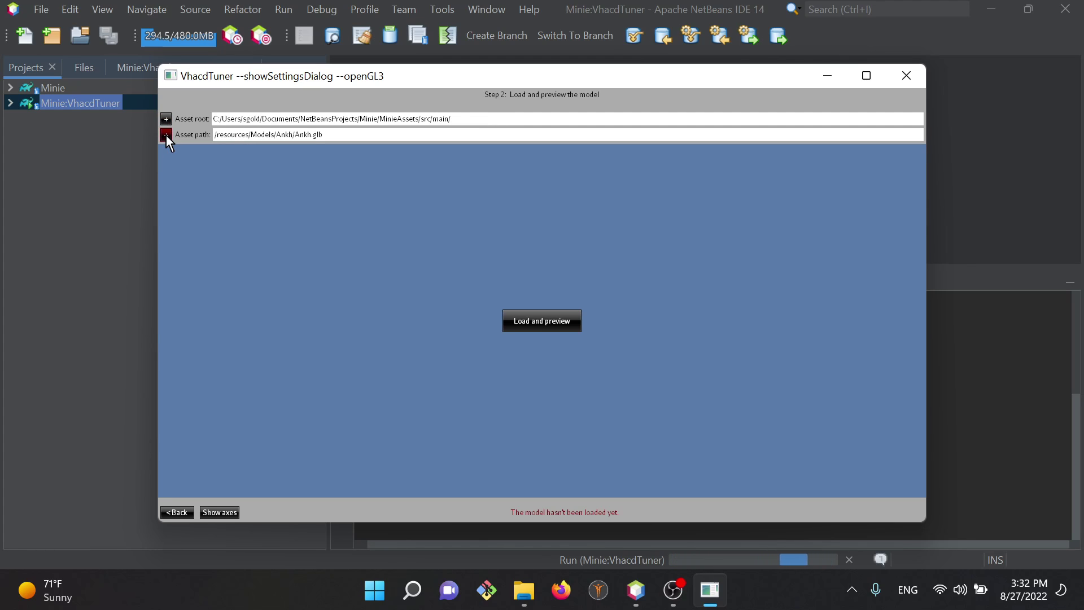
click(164, 122)
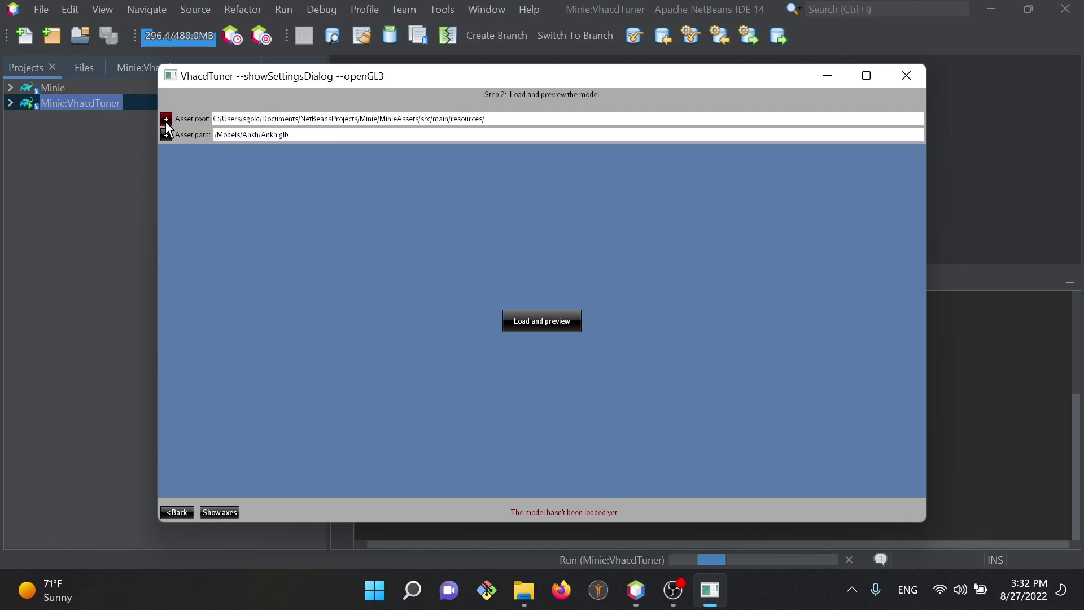
Load and preview the ankh model, and show its coordinate axes
click(540, 323)
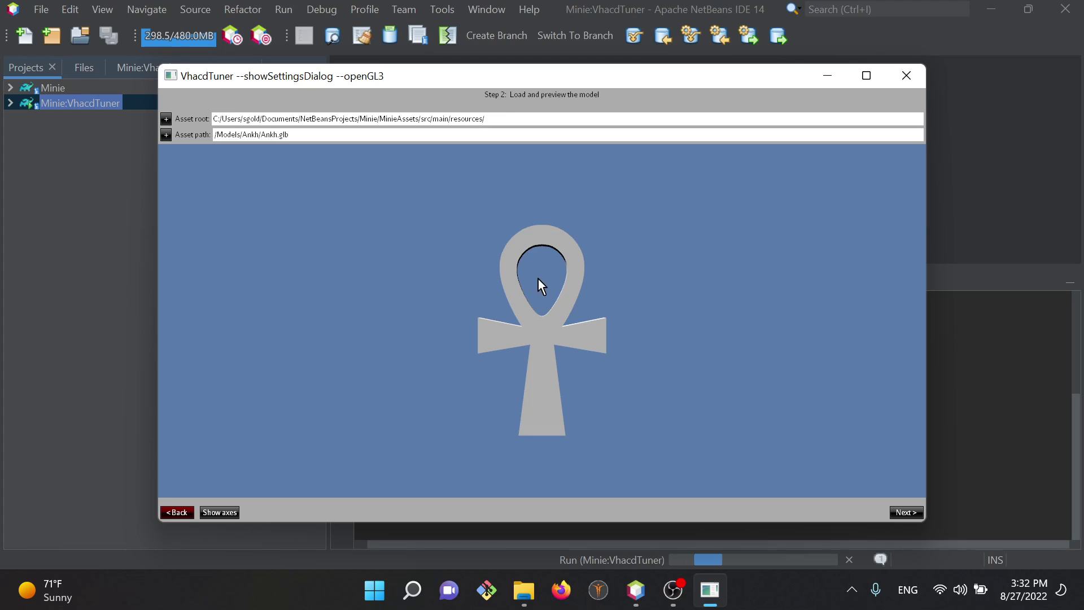
click(222, 512)
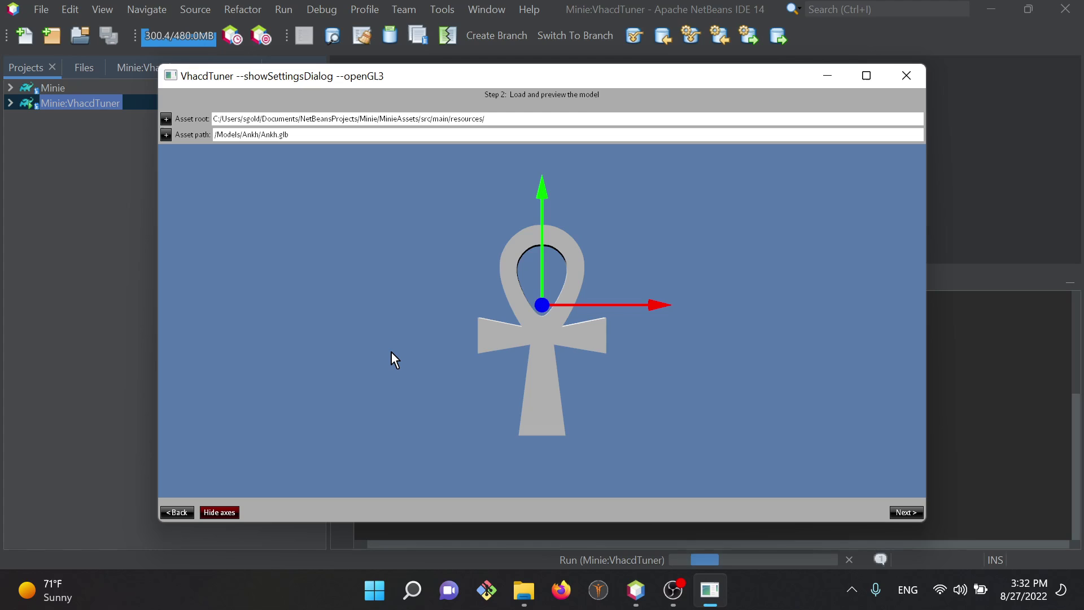
Examine the previewed ankh model from different angles, distances and heights
key(Left)
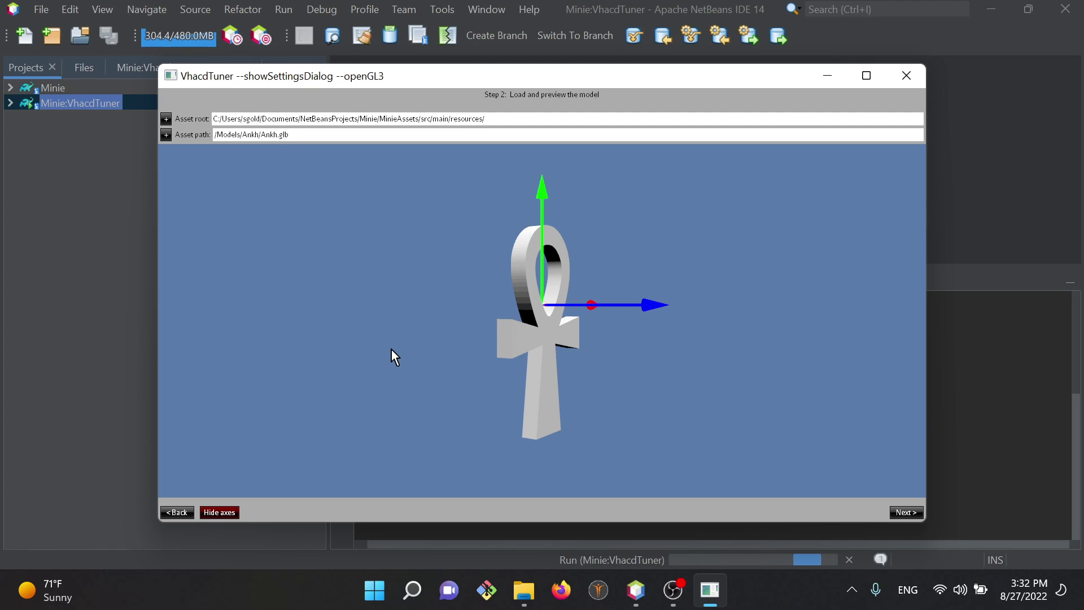
scroll(391, 350, up, 2)
scroll(392, 350, down, 2)
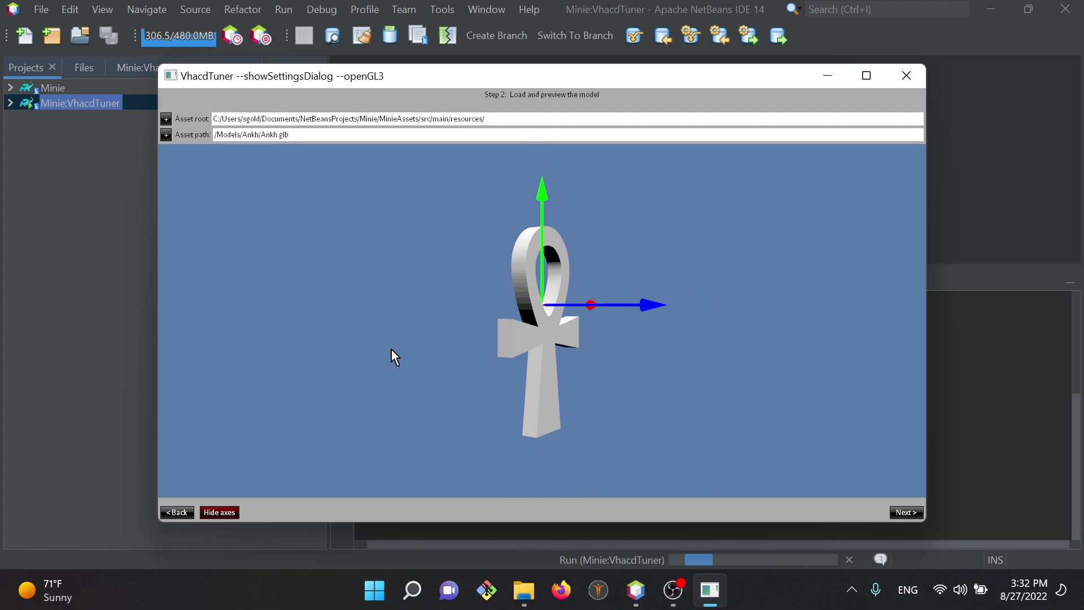
key(q)
key(z)
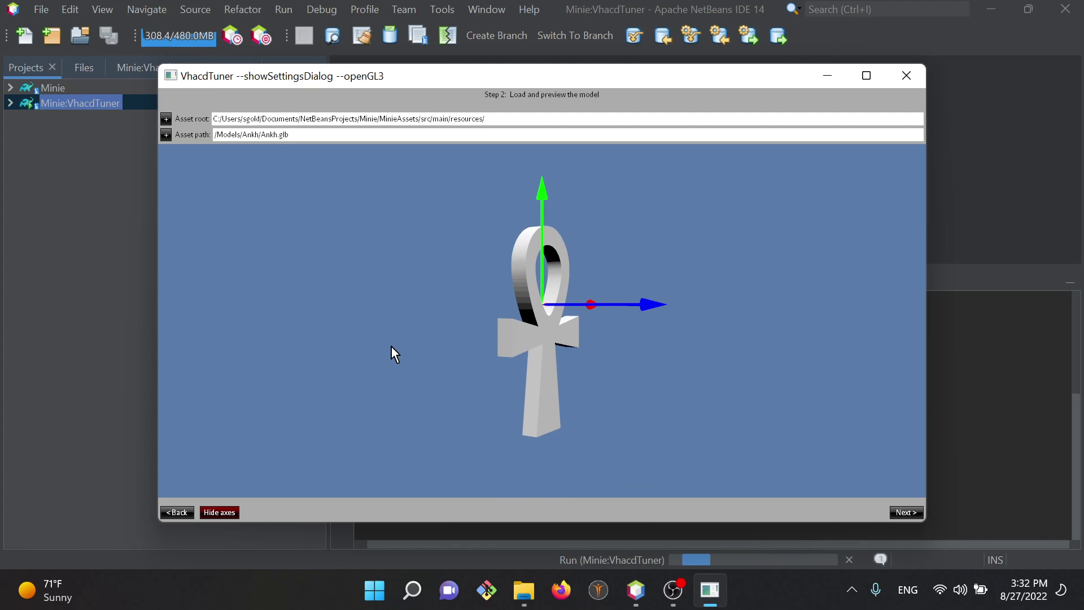
key(a)
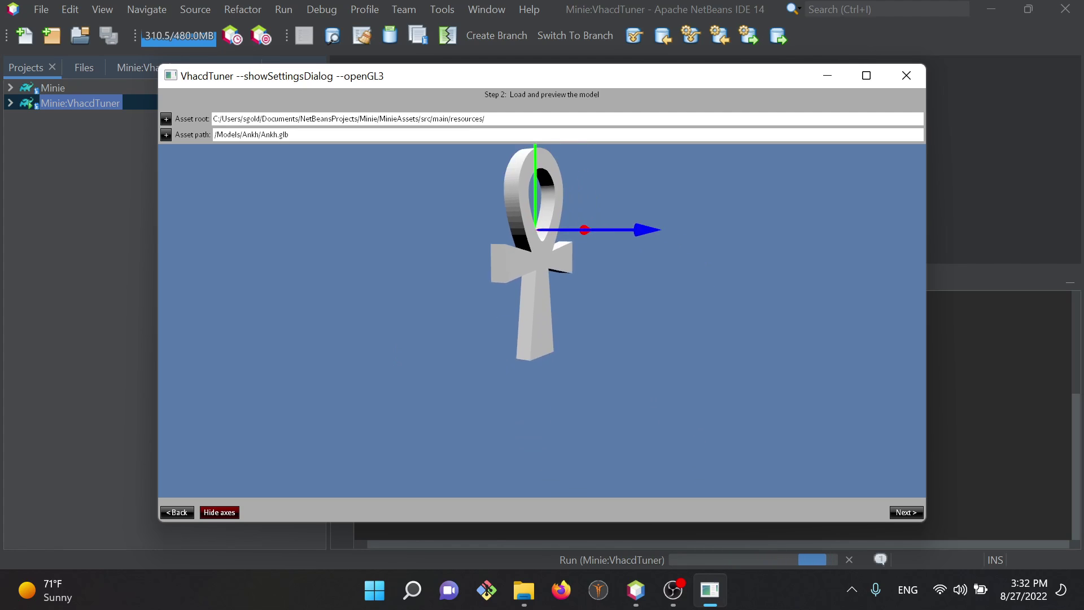
key(q)
key(a)
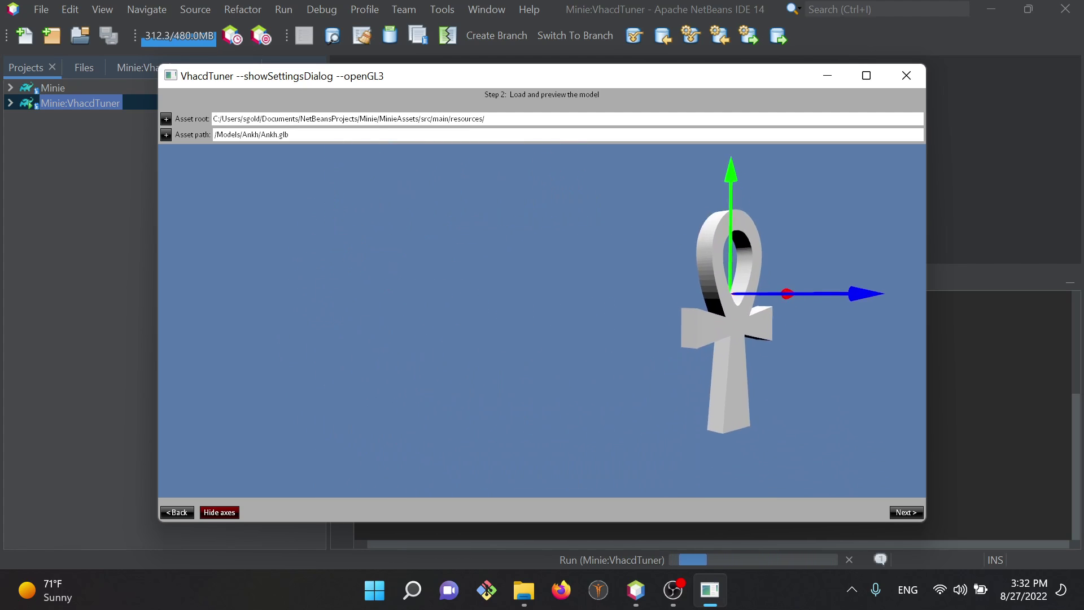
key(a)
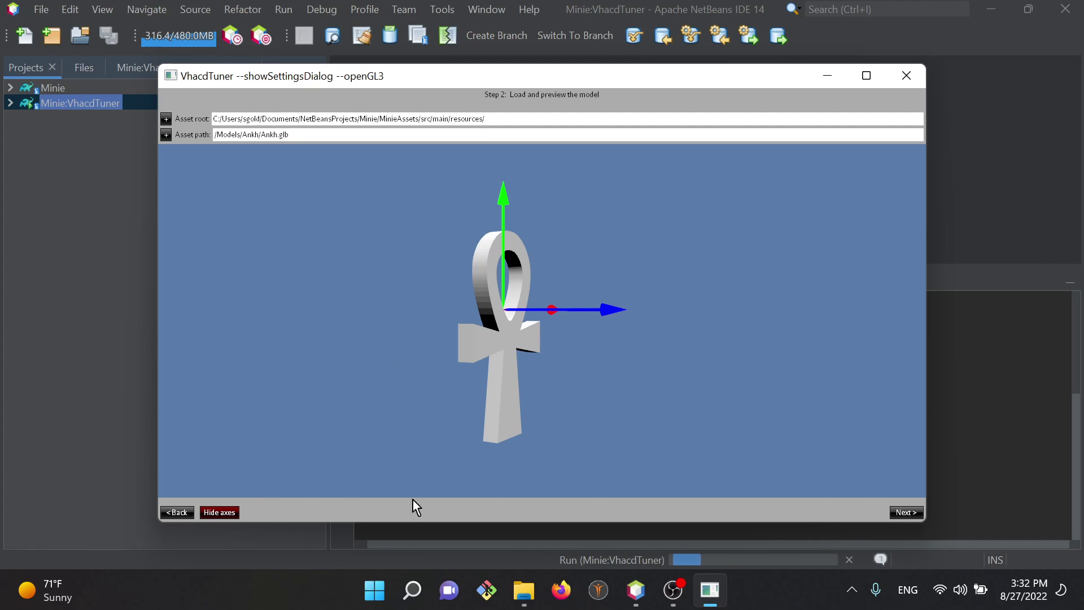
Proceed to parameter testing and run the classic and v4 V-HACD decompositions with their default parameters
click(905, 512)
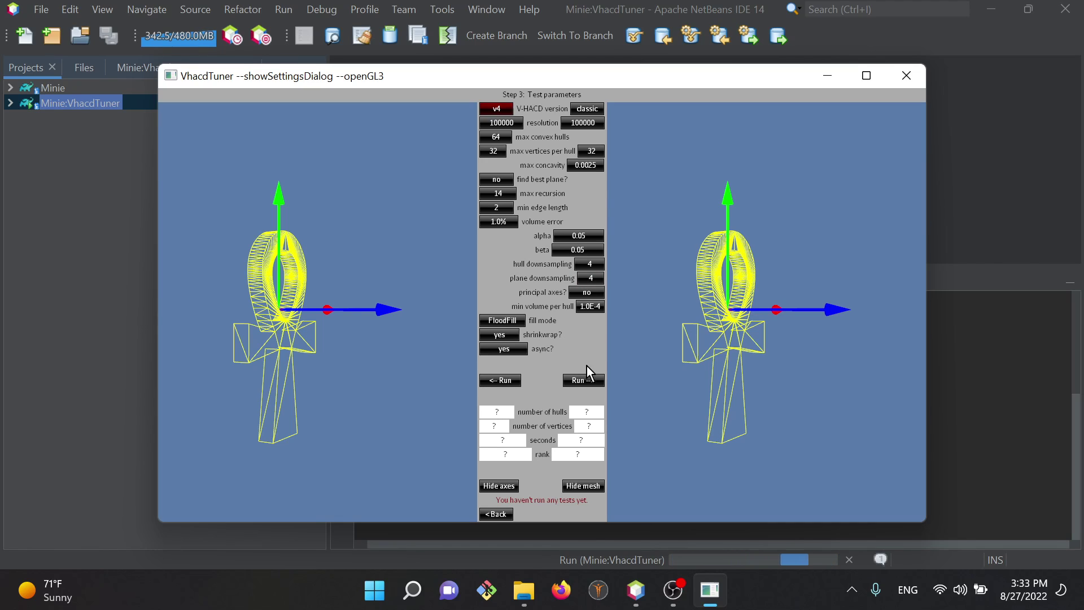
click(587, 381)
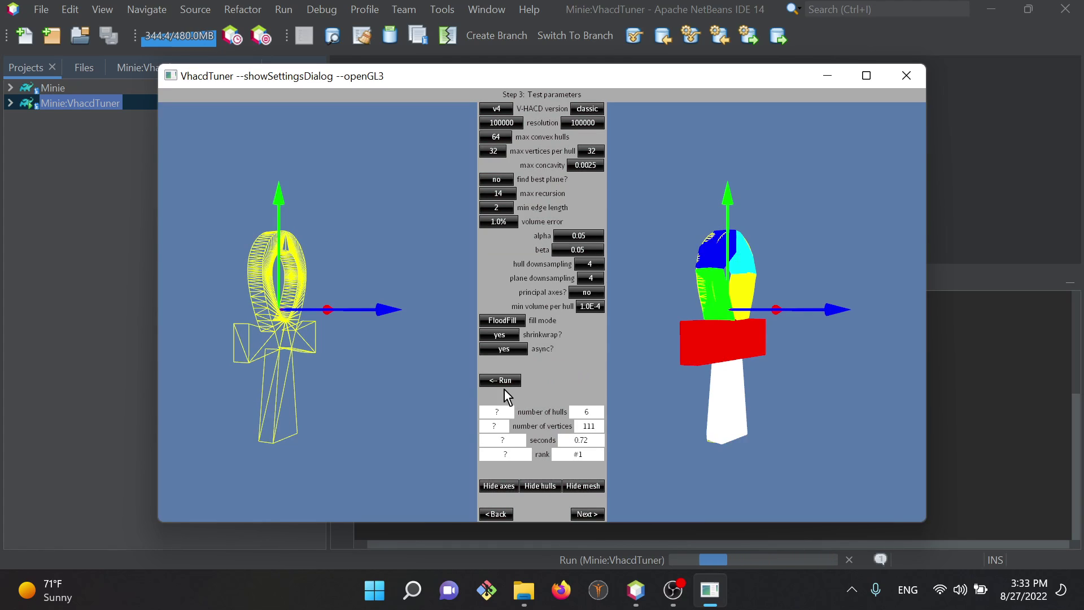
click(501, 383)
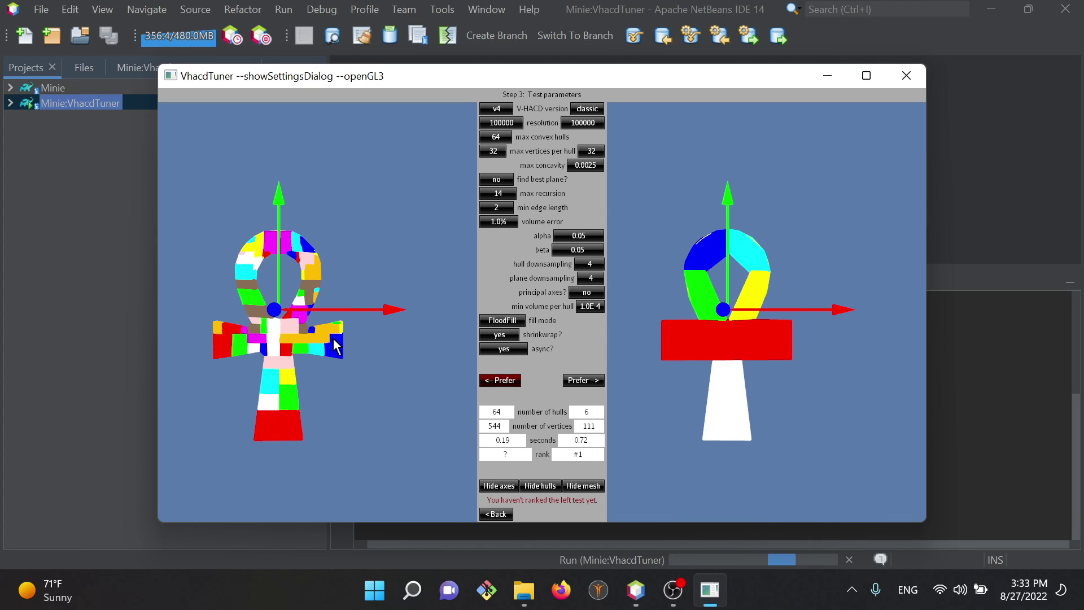
Compare the hulls of both decompositions and rank the v4 test as preferred over the classic one
key(Left)
key(Left)
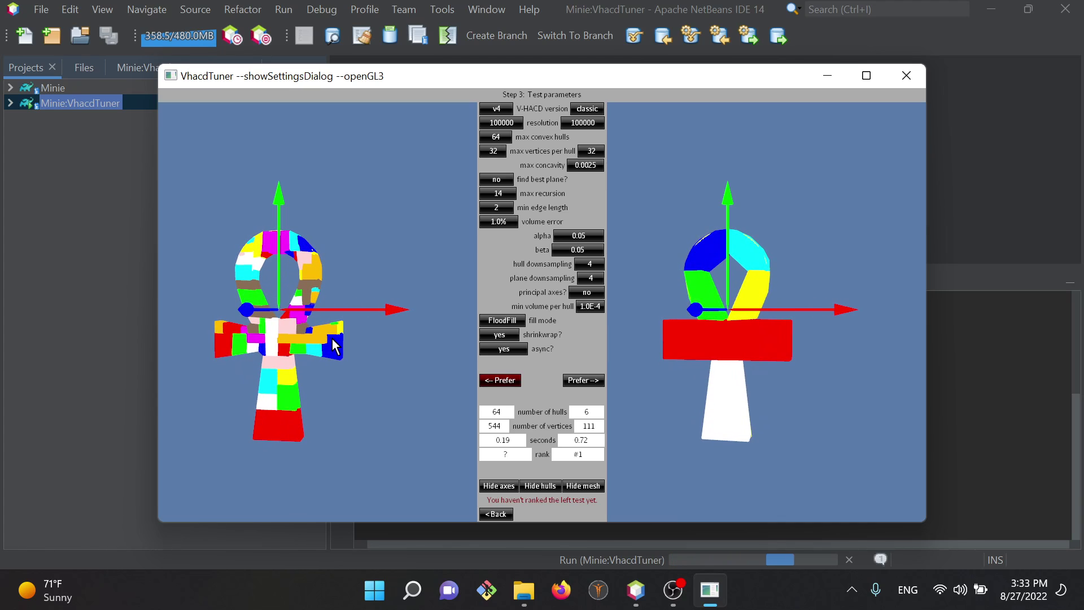
drag(535, 486, 536, 486)
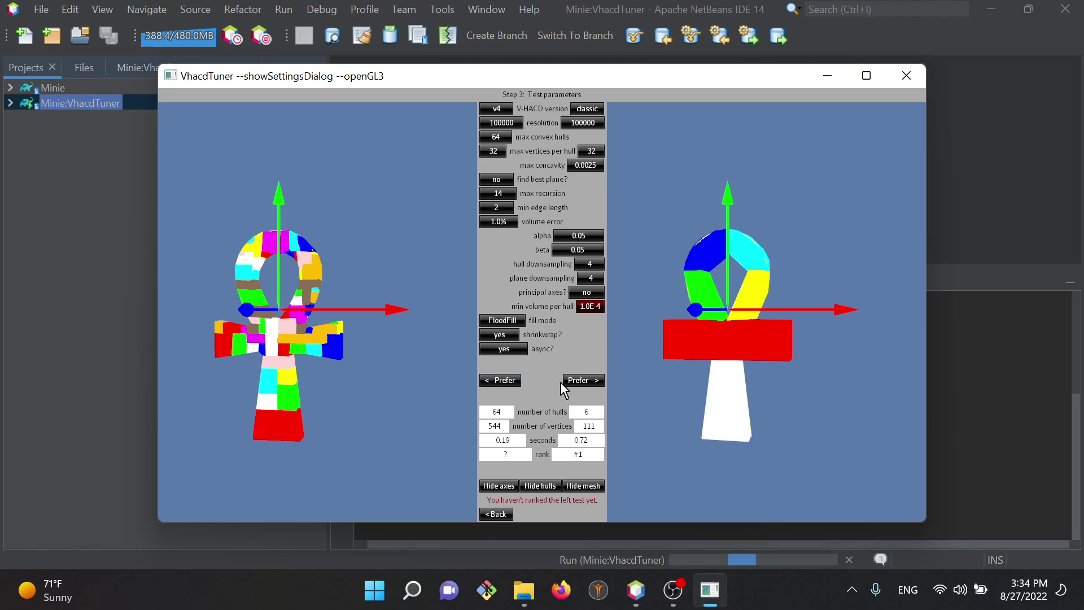
click(504, 376)
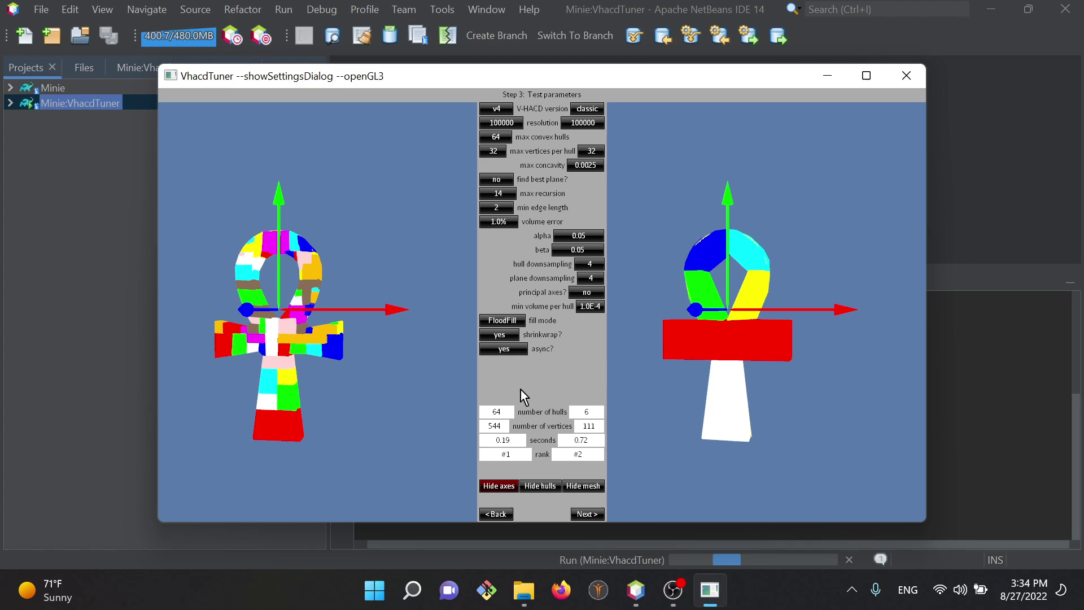
Proceed to the ranked tests and save the best result as both a j3o model and a Java parameter file
click(582, 514)
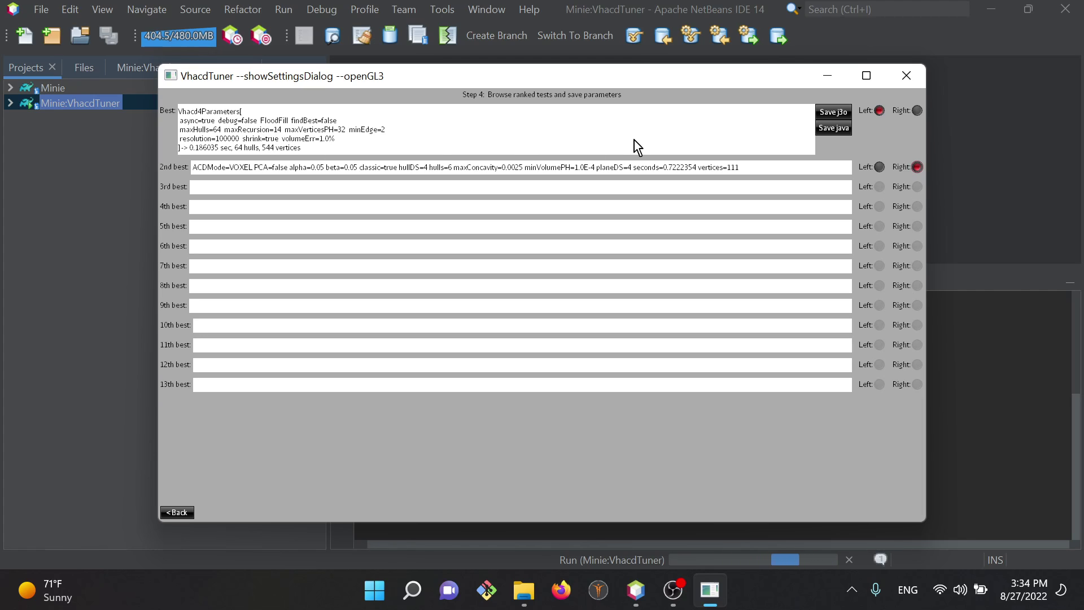
click(836, 112)
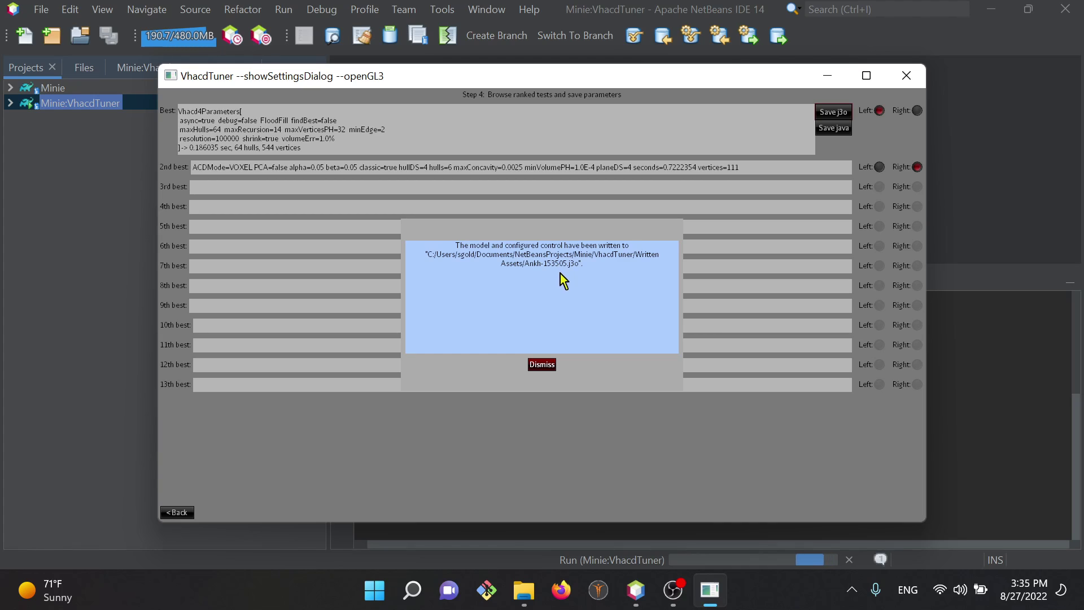
click(541, 366)
click(833, 128)
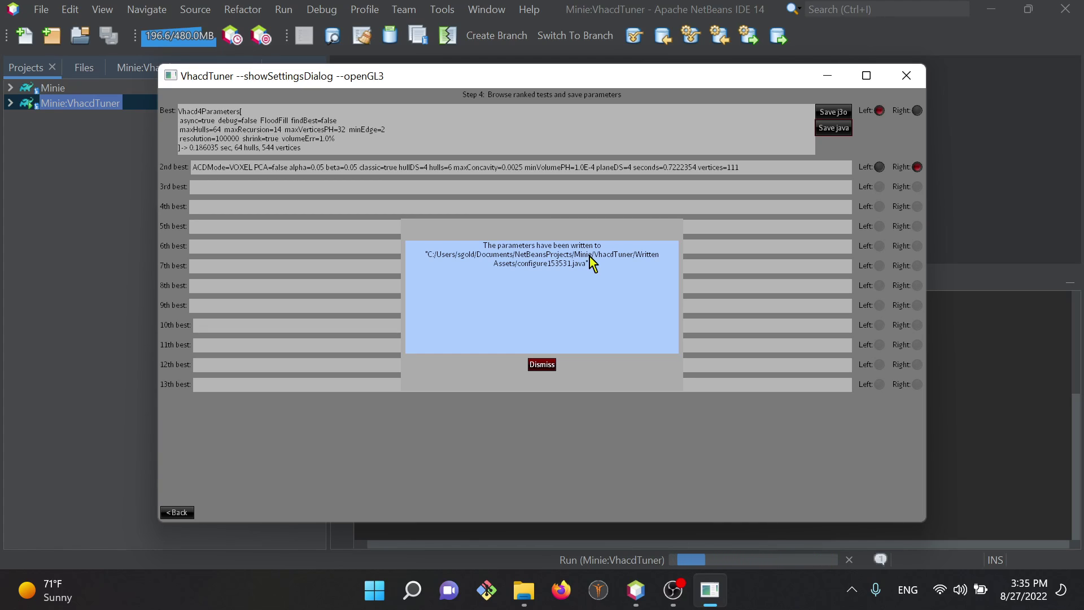
click(542, 365)
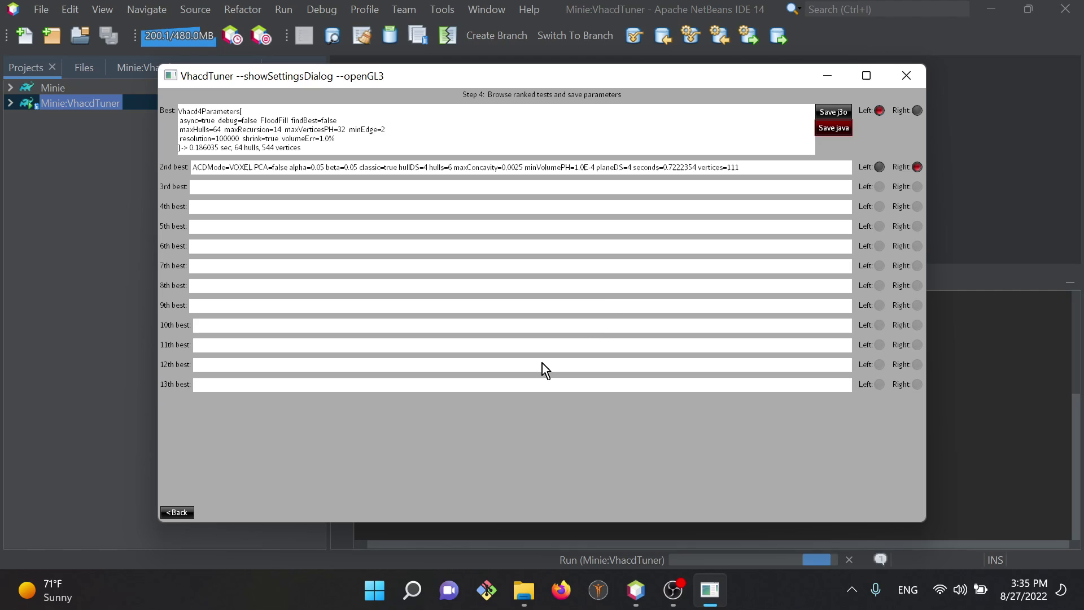
Return to parameter testing, set the v4 test's maximum convex hulls to 20, and run its decomposition
click(177, 512)
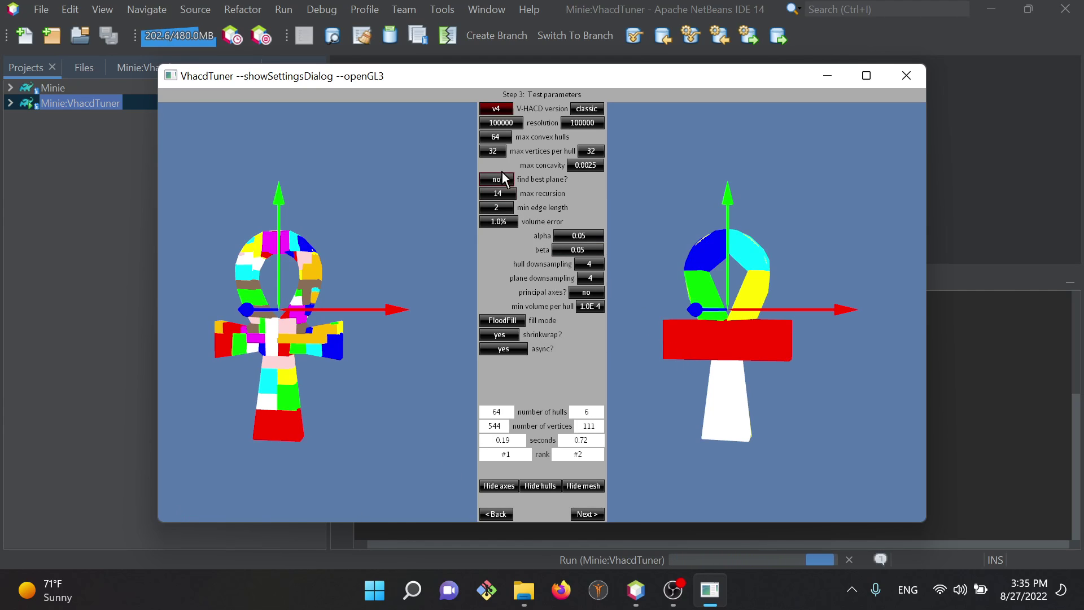
click(508, 123)
click(497, 136)
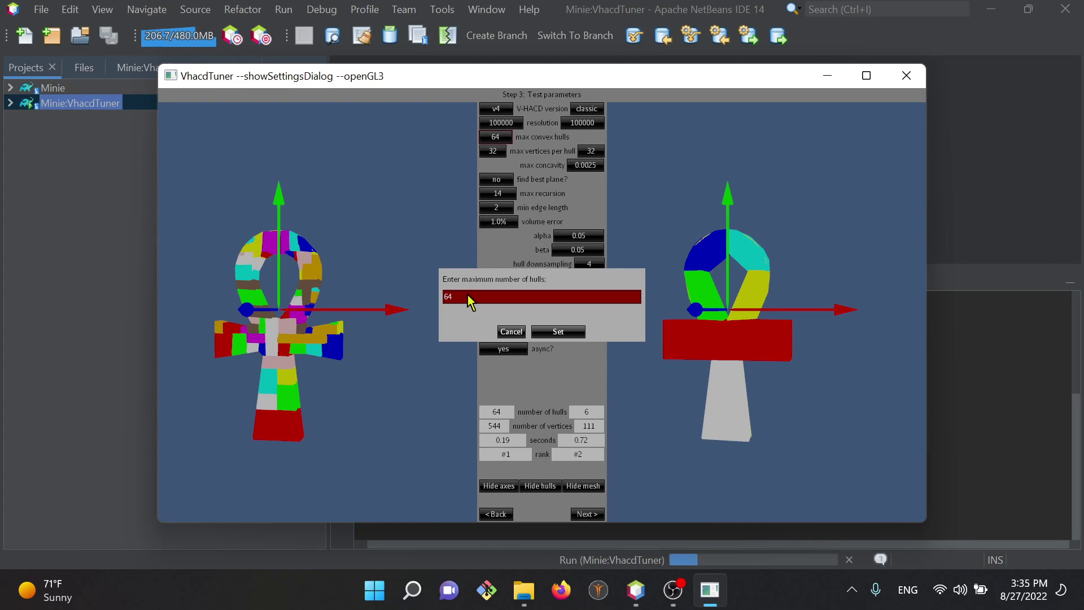
text(20)
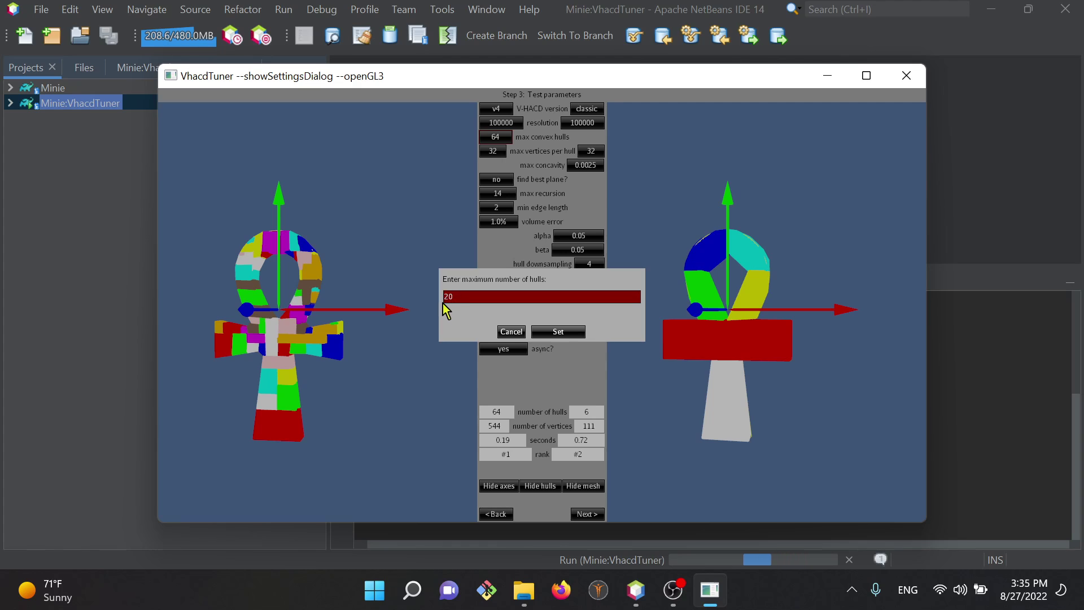
click(548, 331)
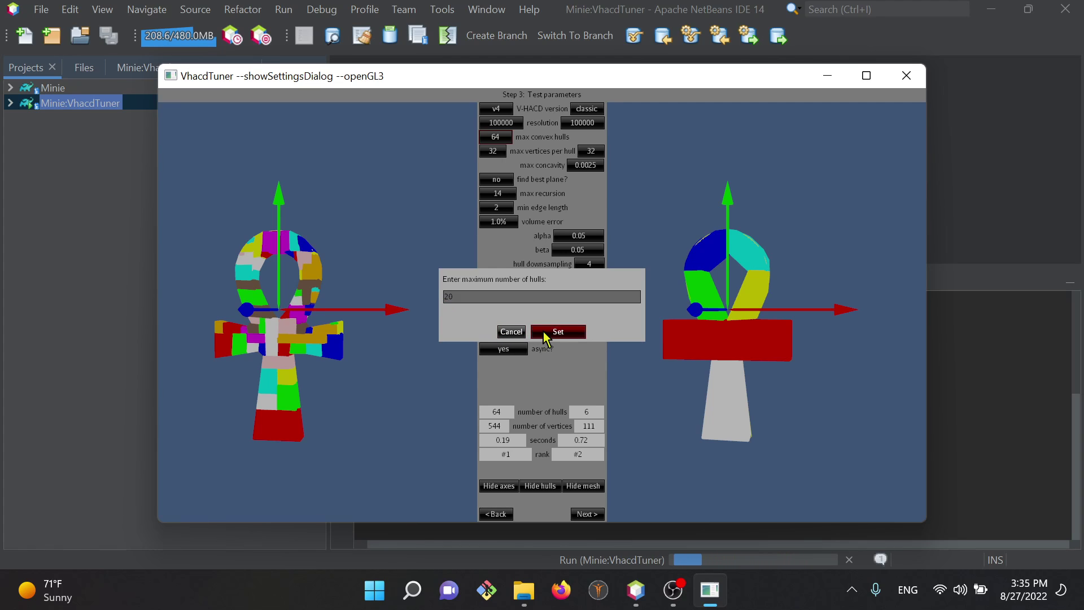
click(504, 380)
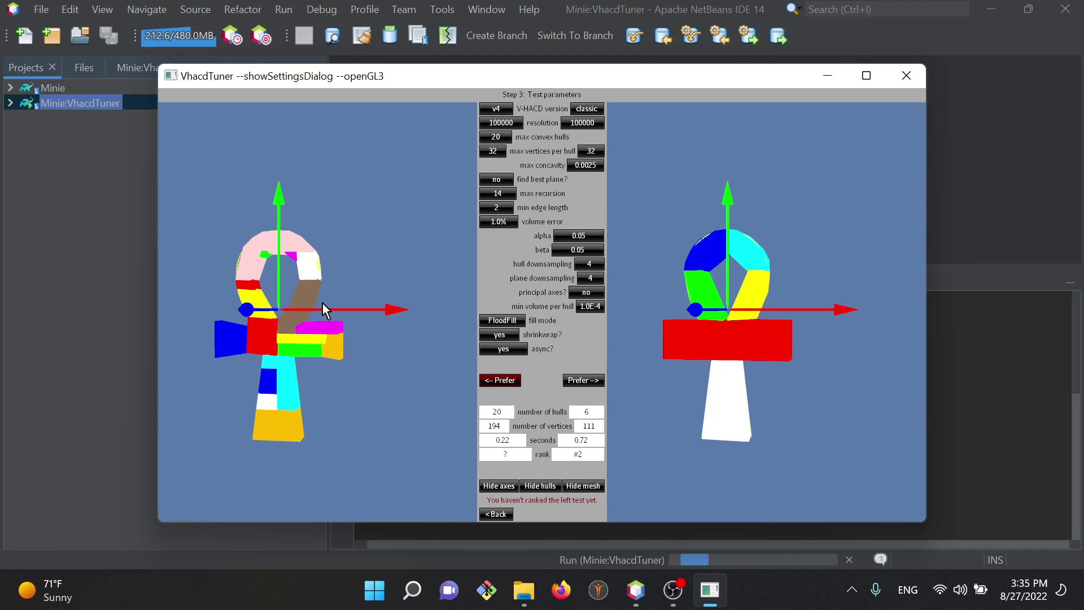
Compare the decompositions and rank the 20-hull v4 test above the classic test but below the 64-hull v4 test
drag(323, 303, 310, 338)
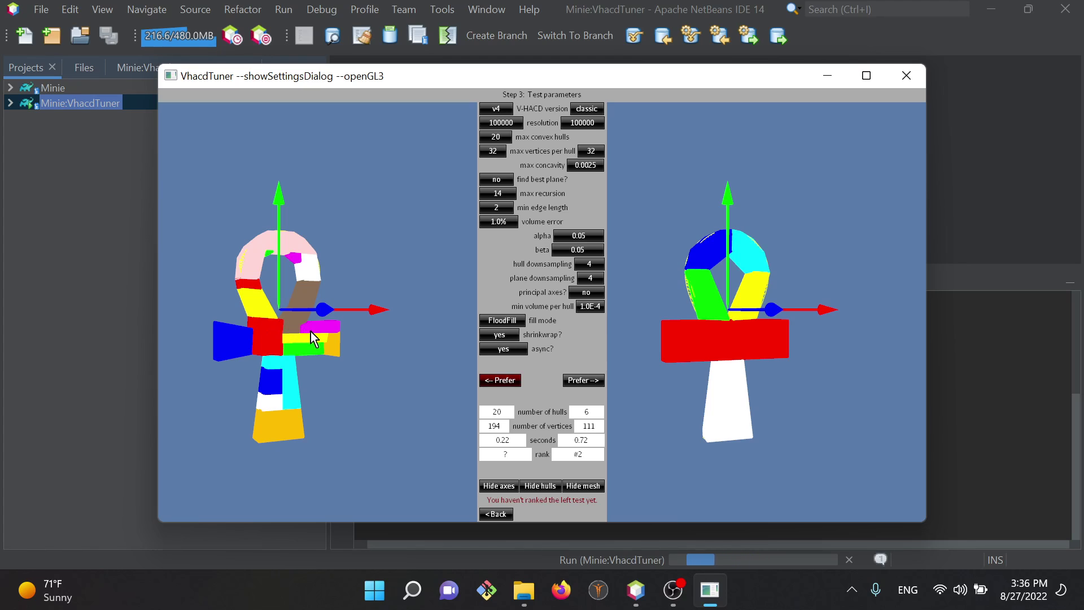
drag(310, 331, 277, 265)
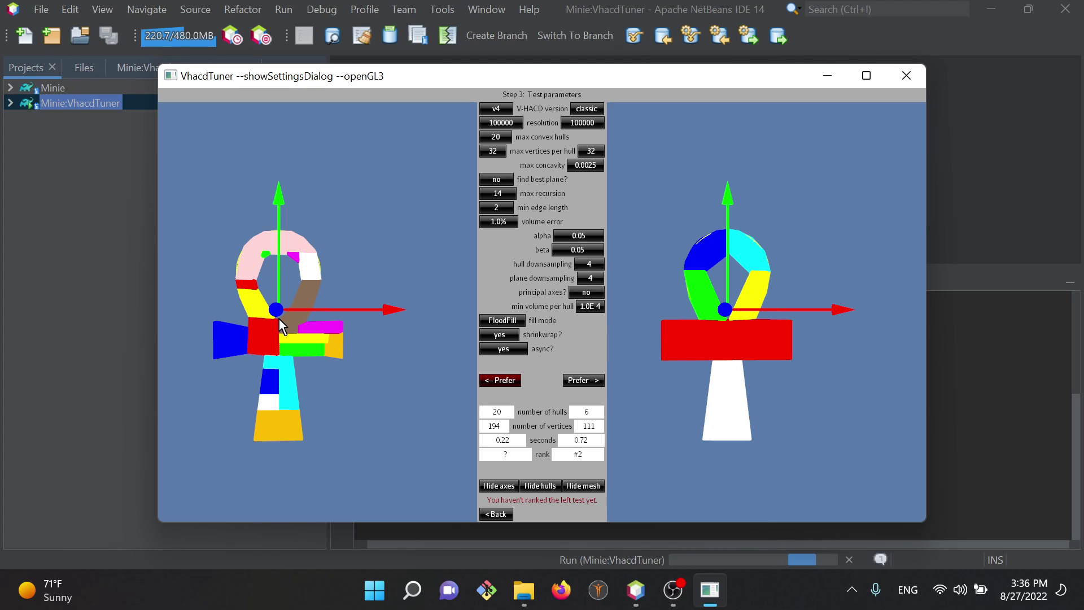
drag(279, 316, 287, 262)
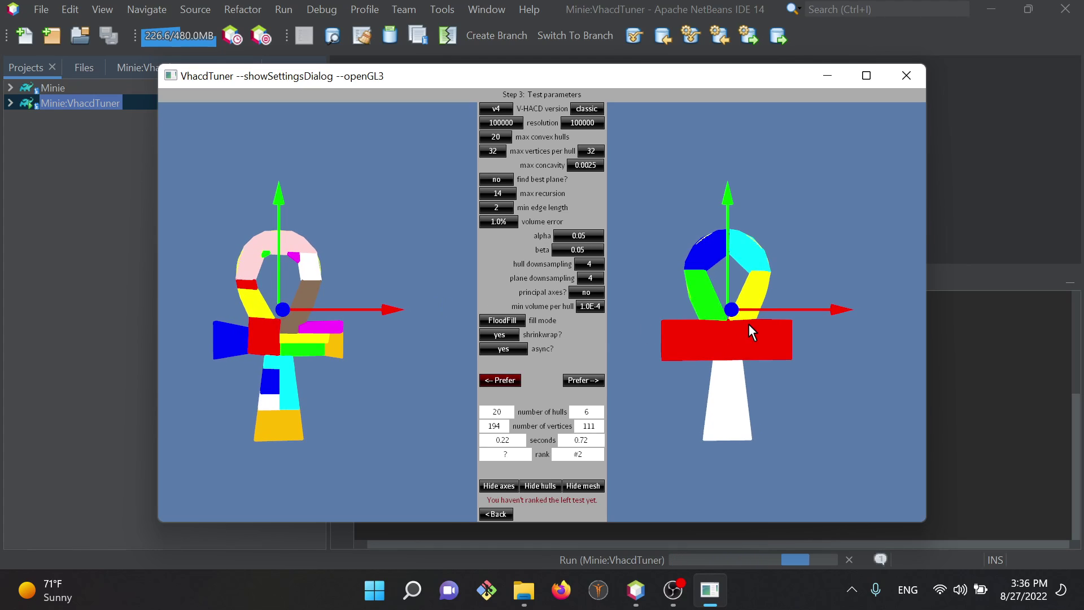
click(499, 380)
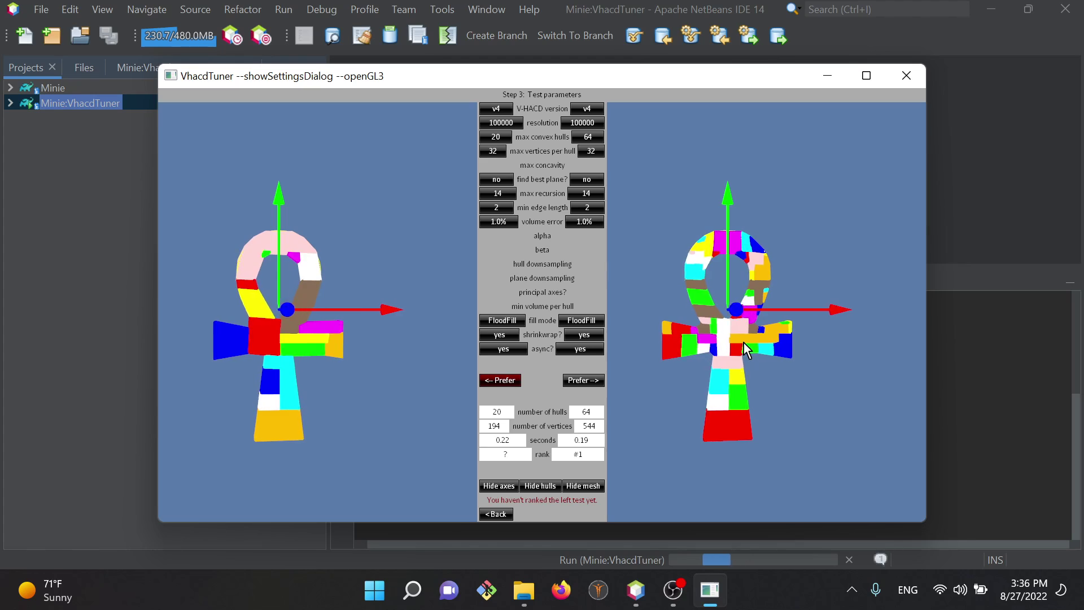
click(585, 379)
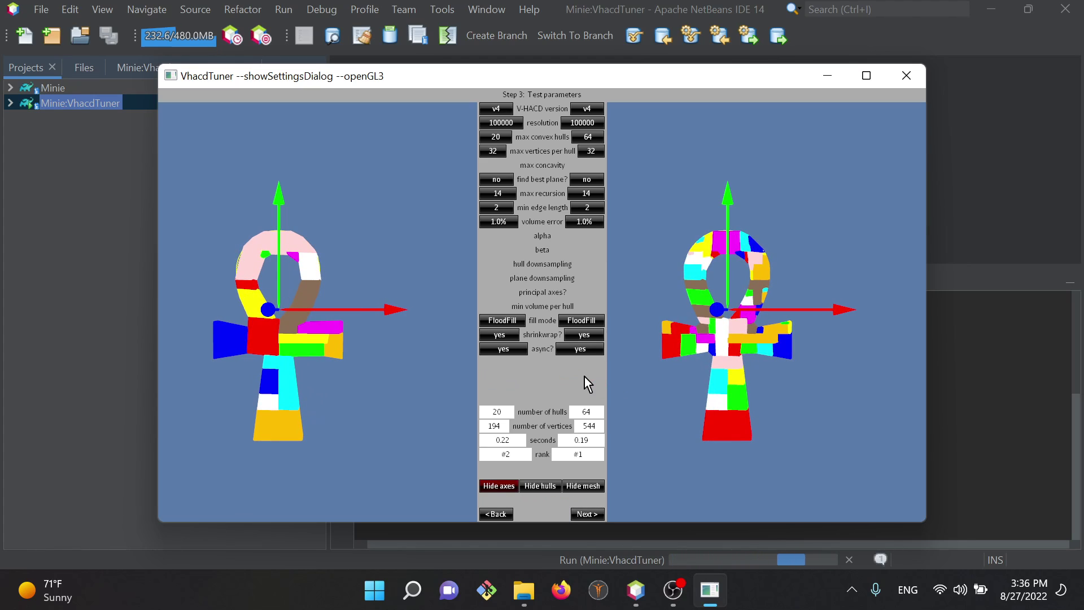
From the ranked tests, assign the third-best classic test to the Right comparison slot and return to parameter testing
click(594, 514)
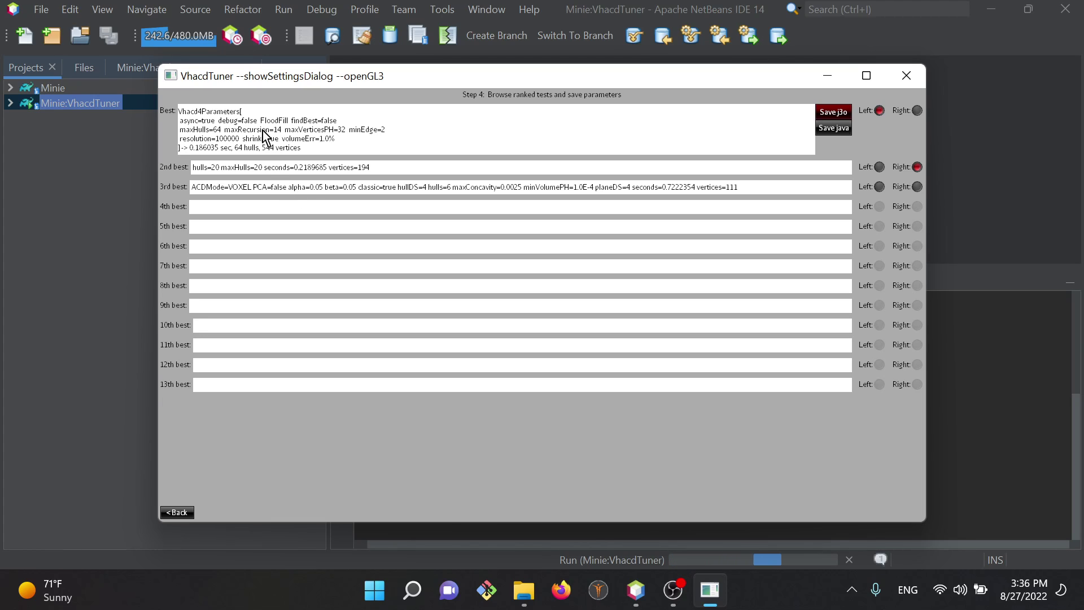
click(916, 186)
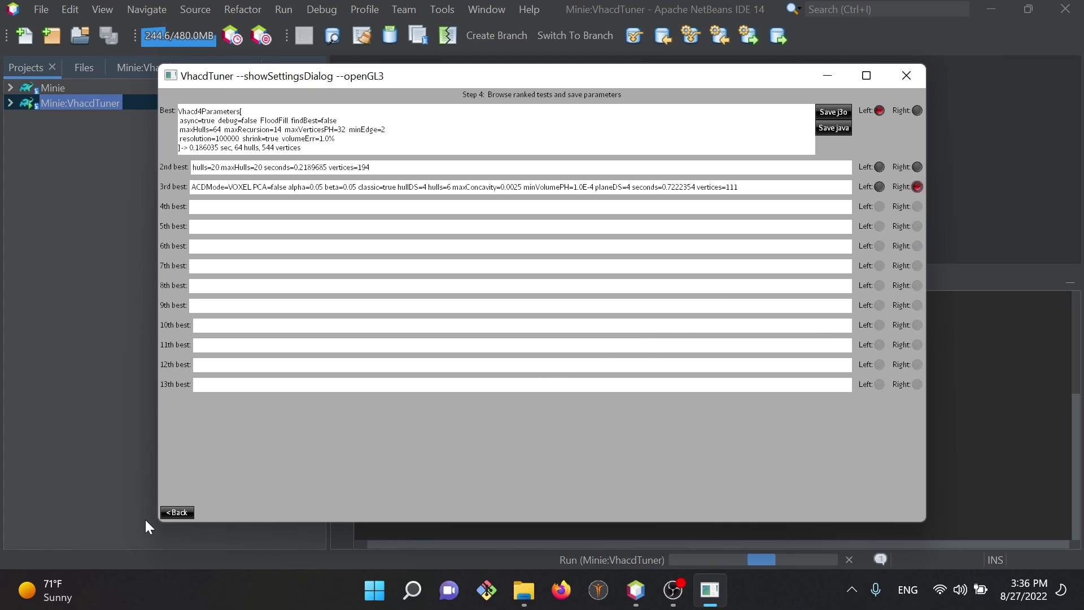
click(177, 512)
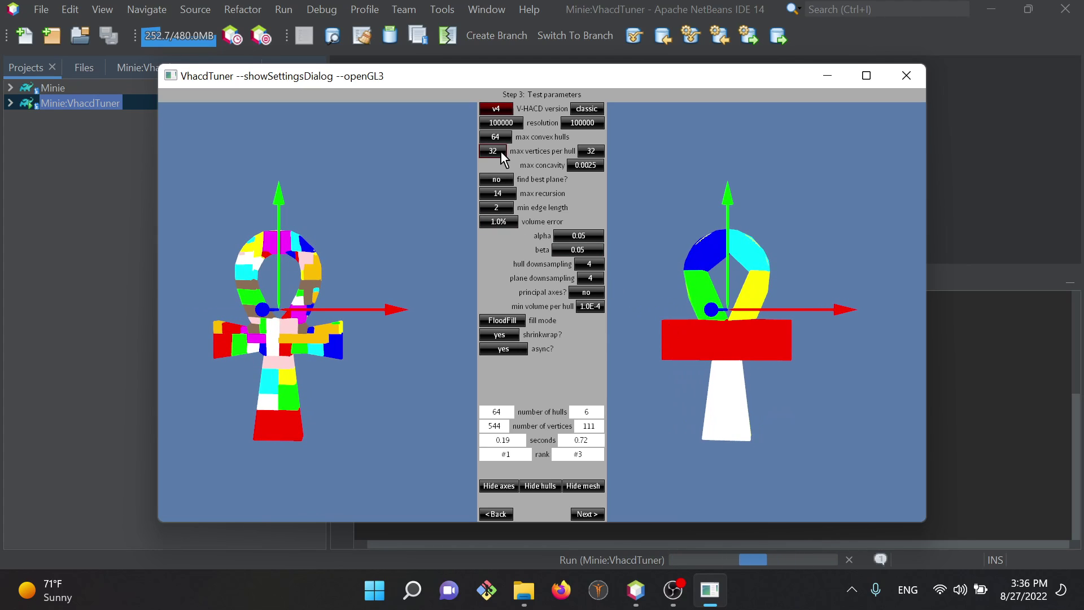
Set the classic test's voxel resolution to 1000000 and run its decomposition
click(585, 124)
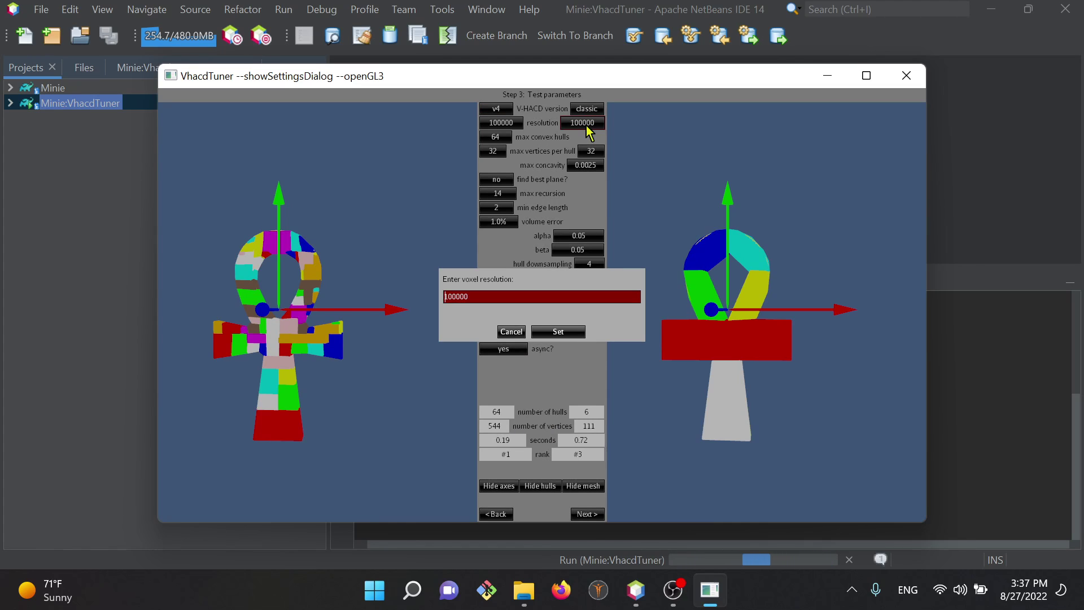
click(448, 298)
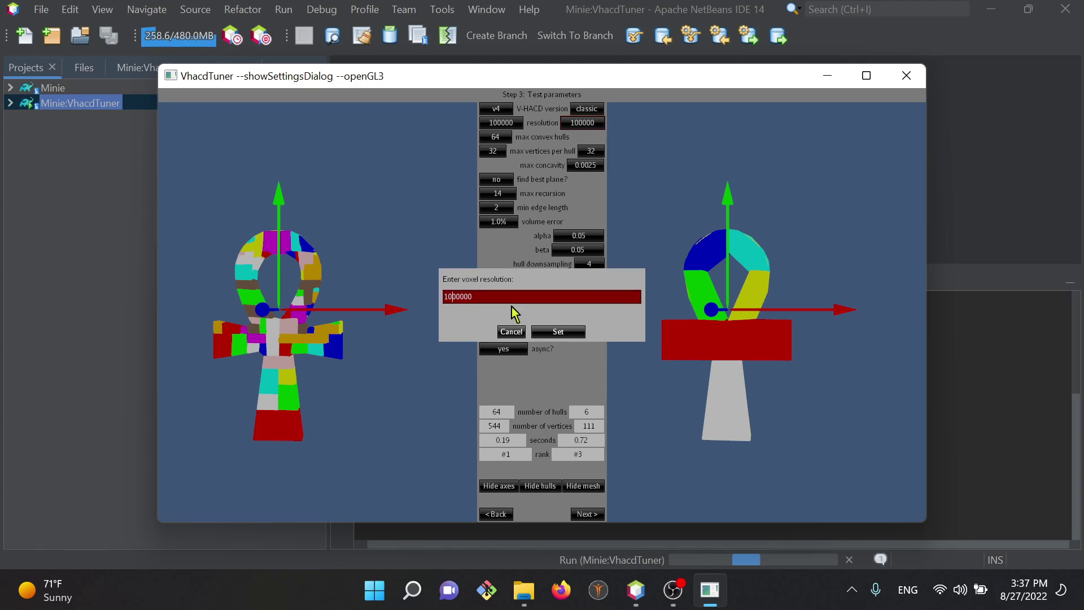
click(558, 332)
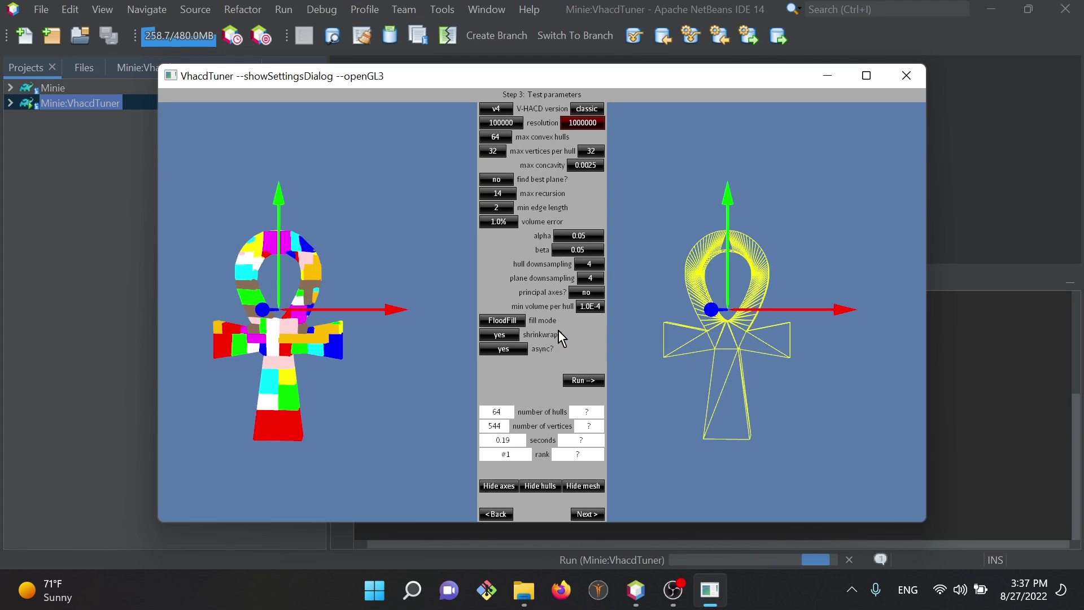
click(591, 379)
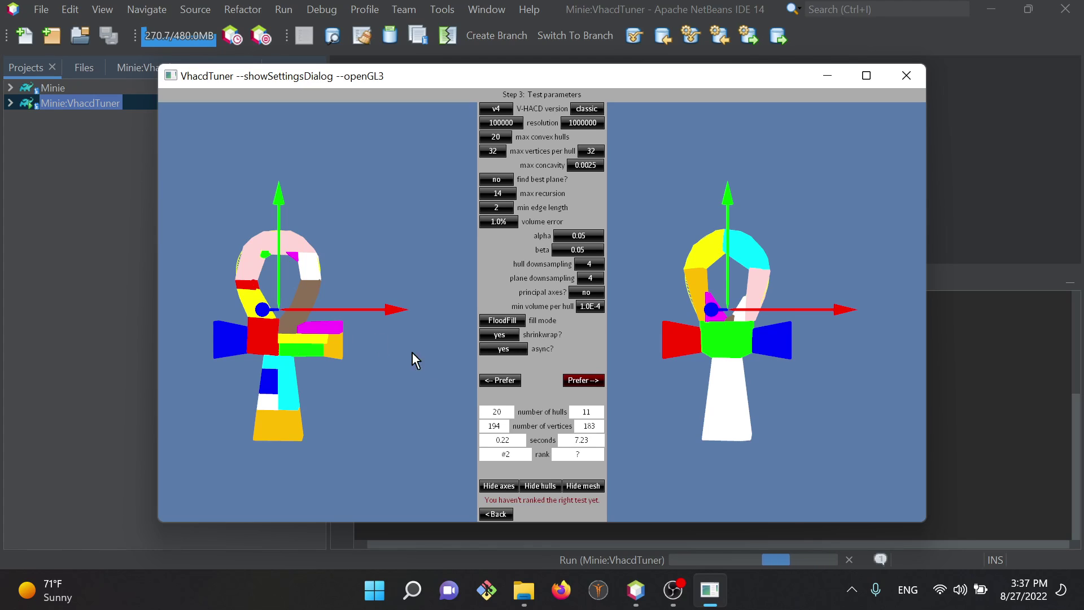
Rank the 1000000-resolution classic test above the 20-hull v4 test but below the 64-hull one, and open the ranked tests
click(578, 381)
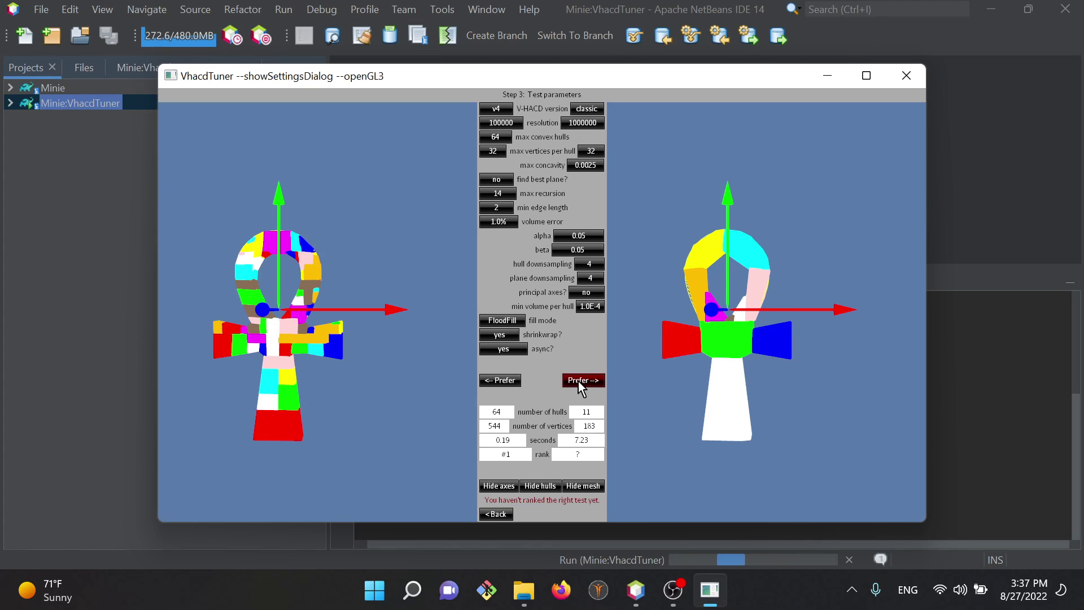
click(503, 380)
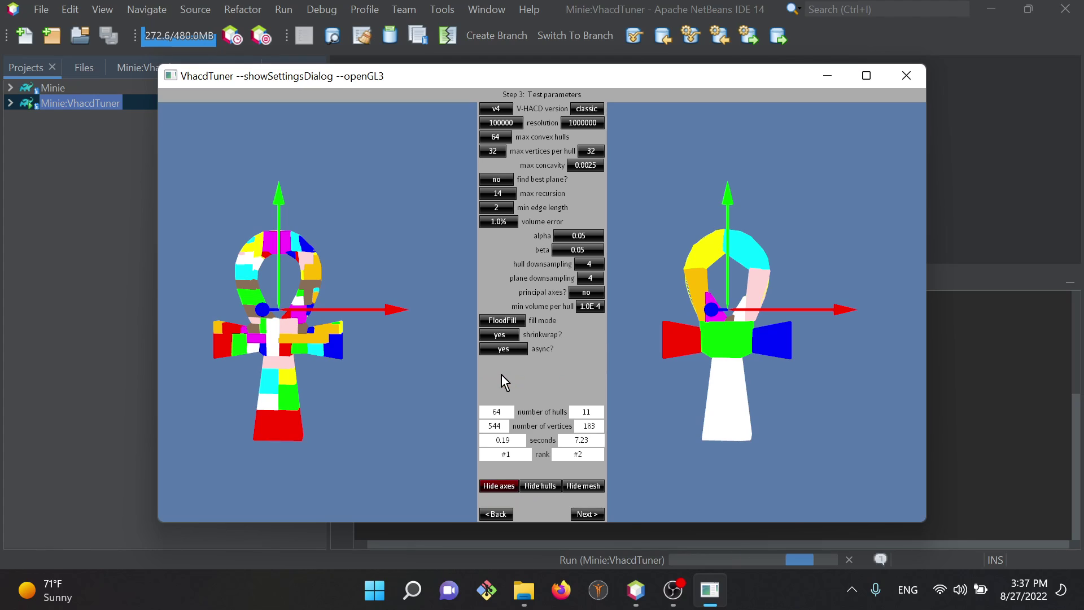
click(584, 514)
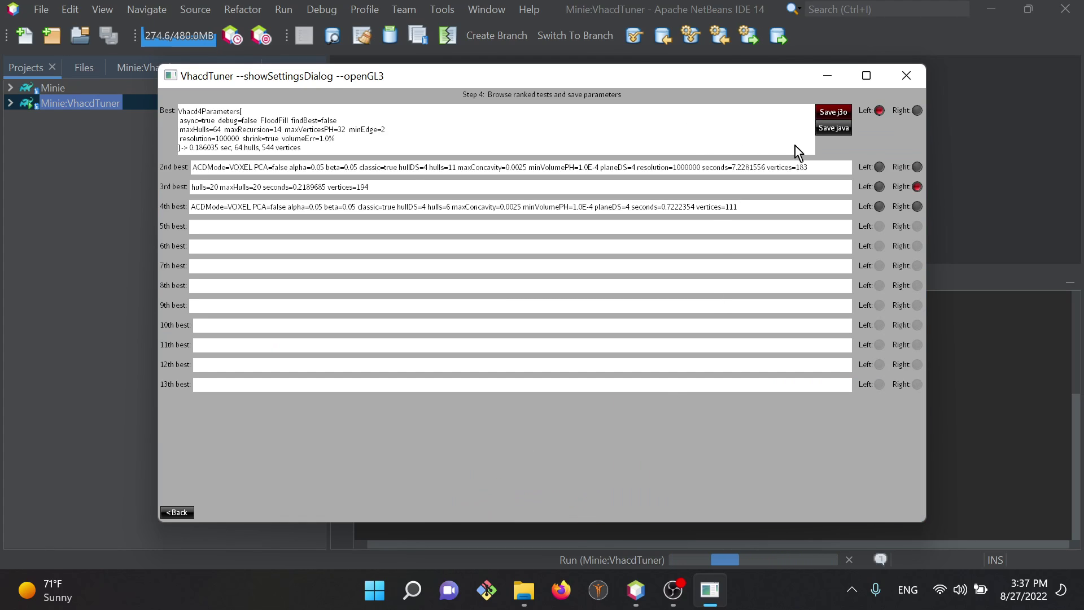